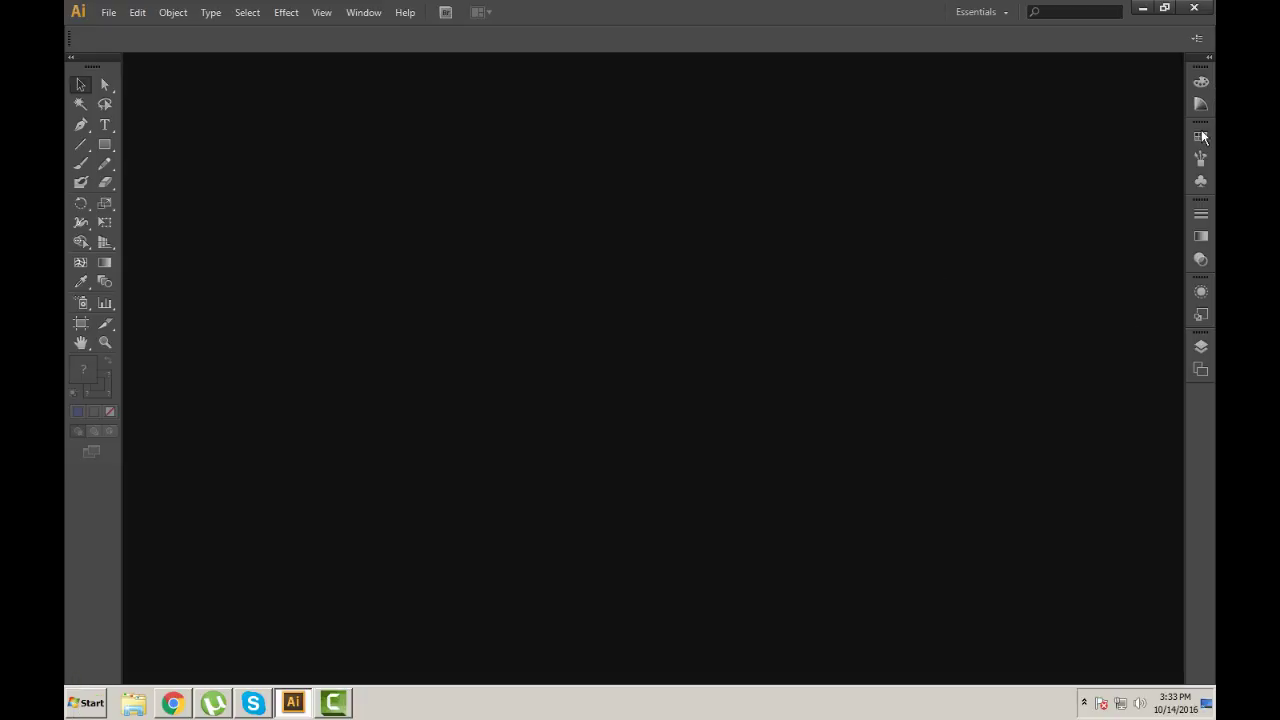
Browse the docked Color, Color Guide, Stroke, Gradient and Transparency panels, then collapse them
left_click(1203, 82)
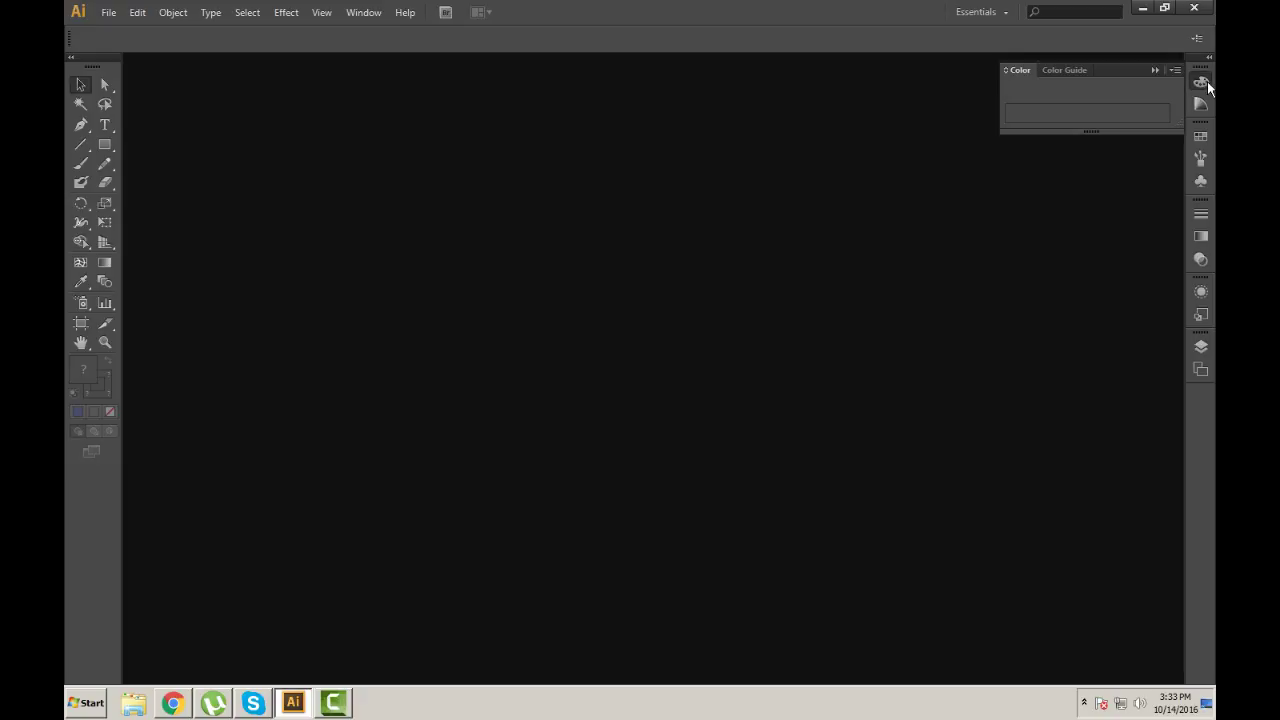
left_click(1075, 72)
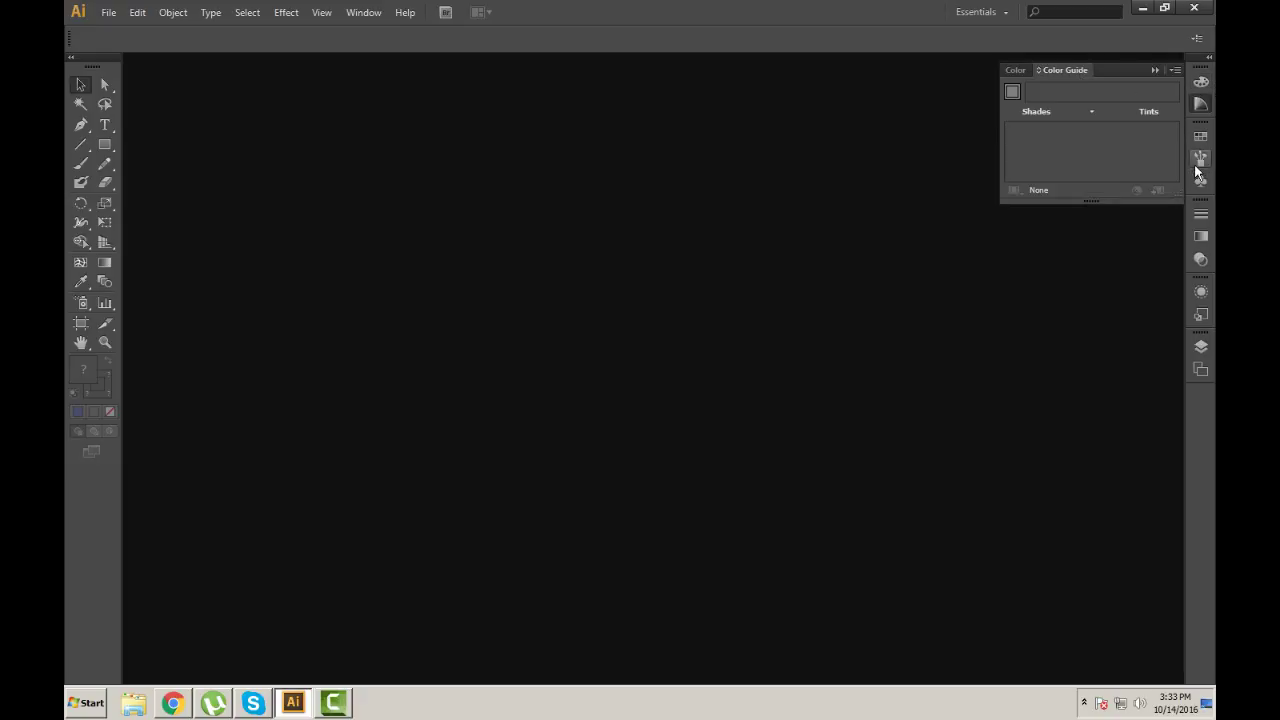
left_click(1201, 214)
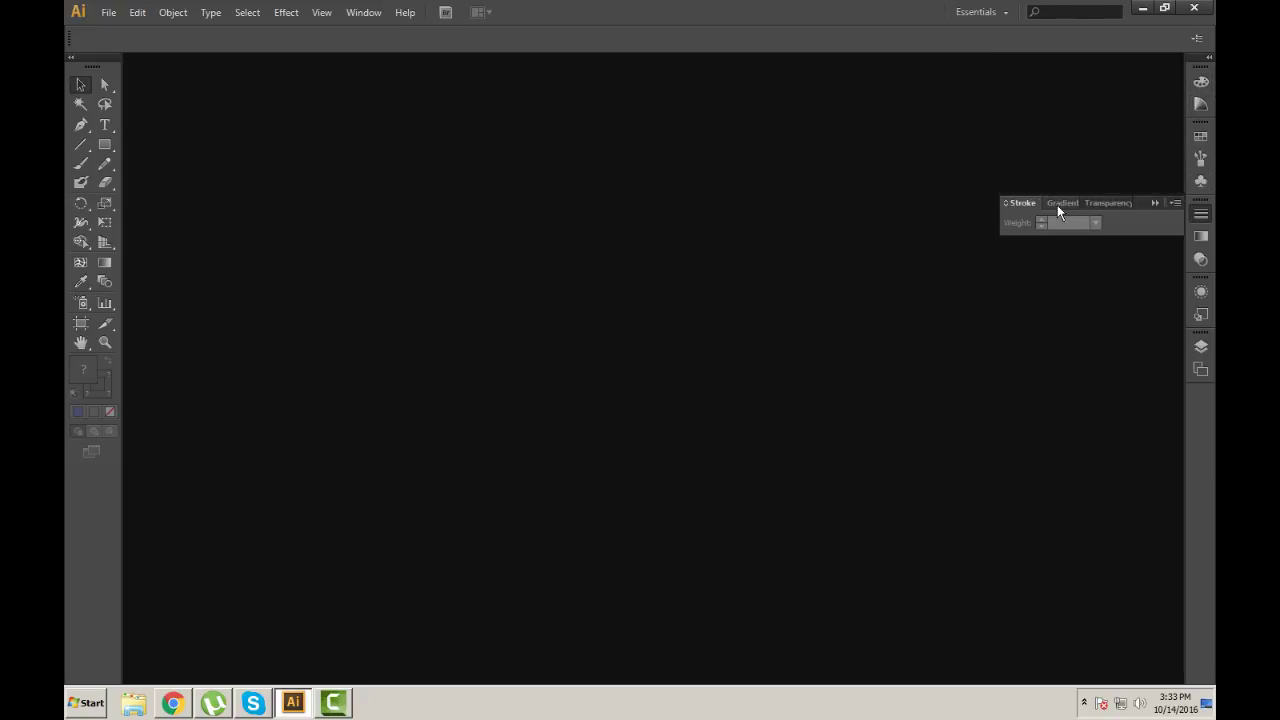
left_click(1057, 203)
left_click(1106, 204)
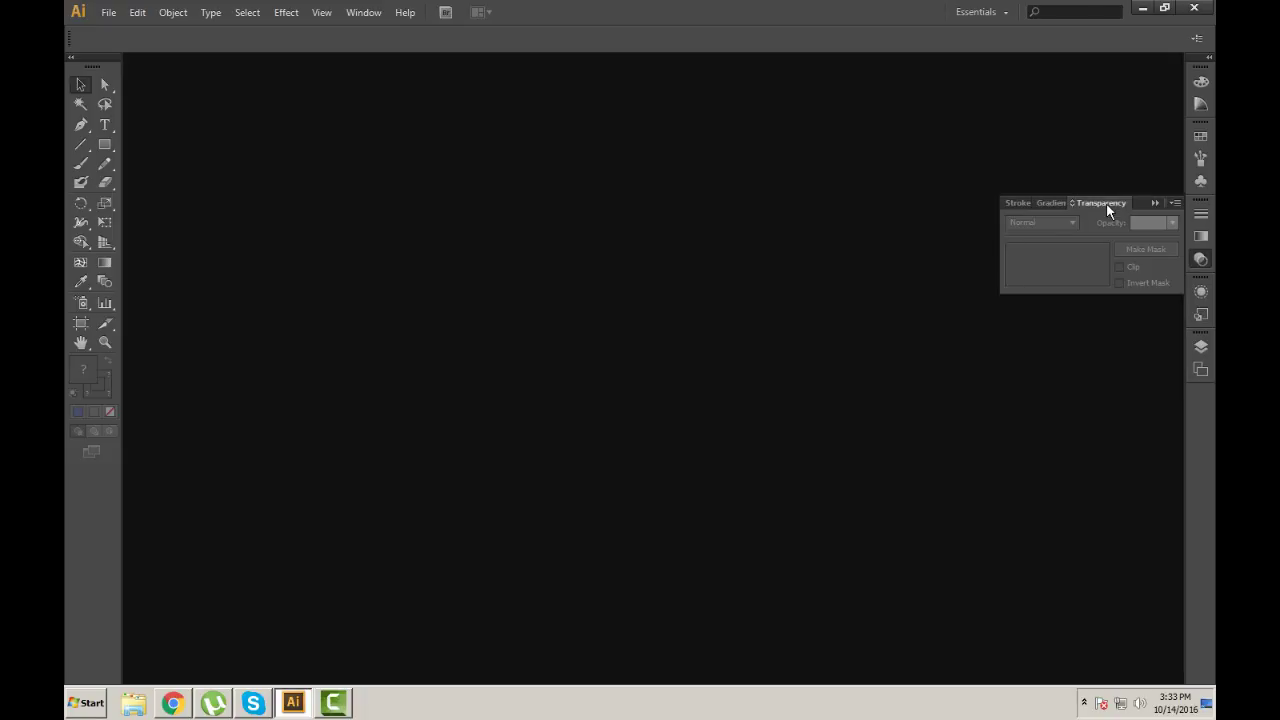
left_click(1045, 203)
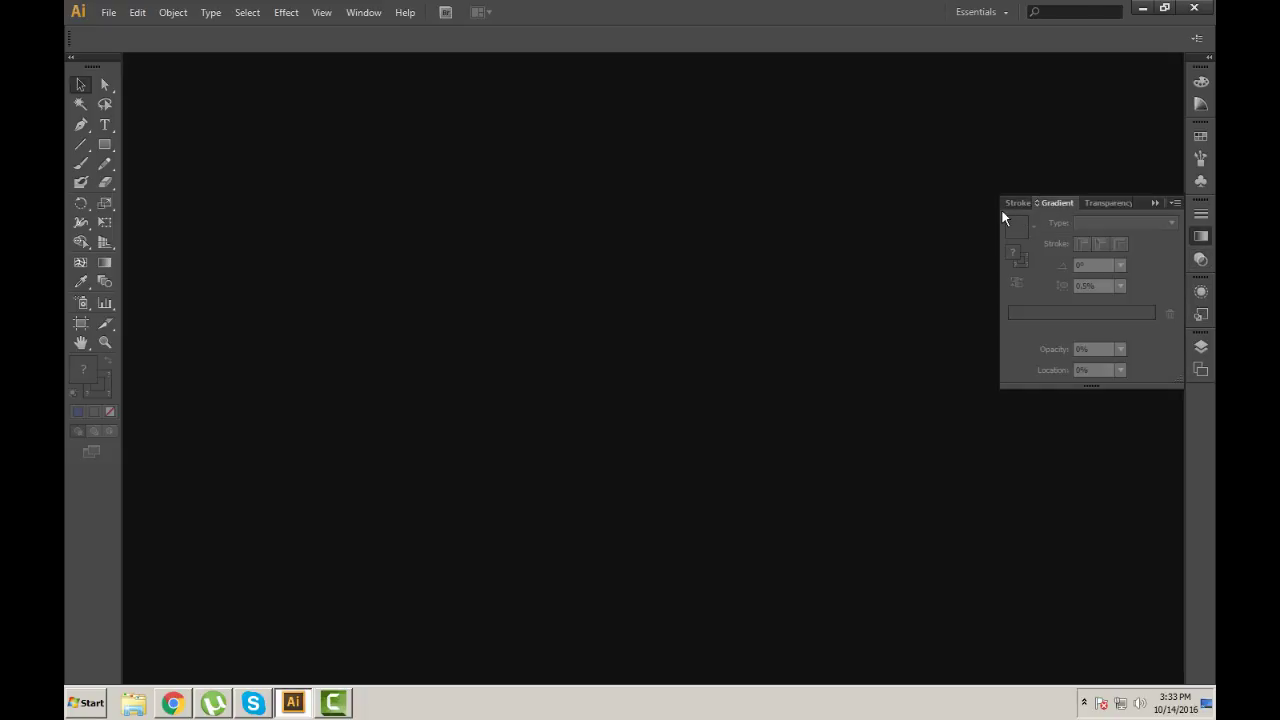
left_click(1055, 204)
left_click(1102, 199)
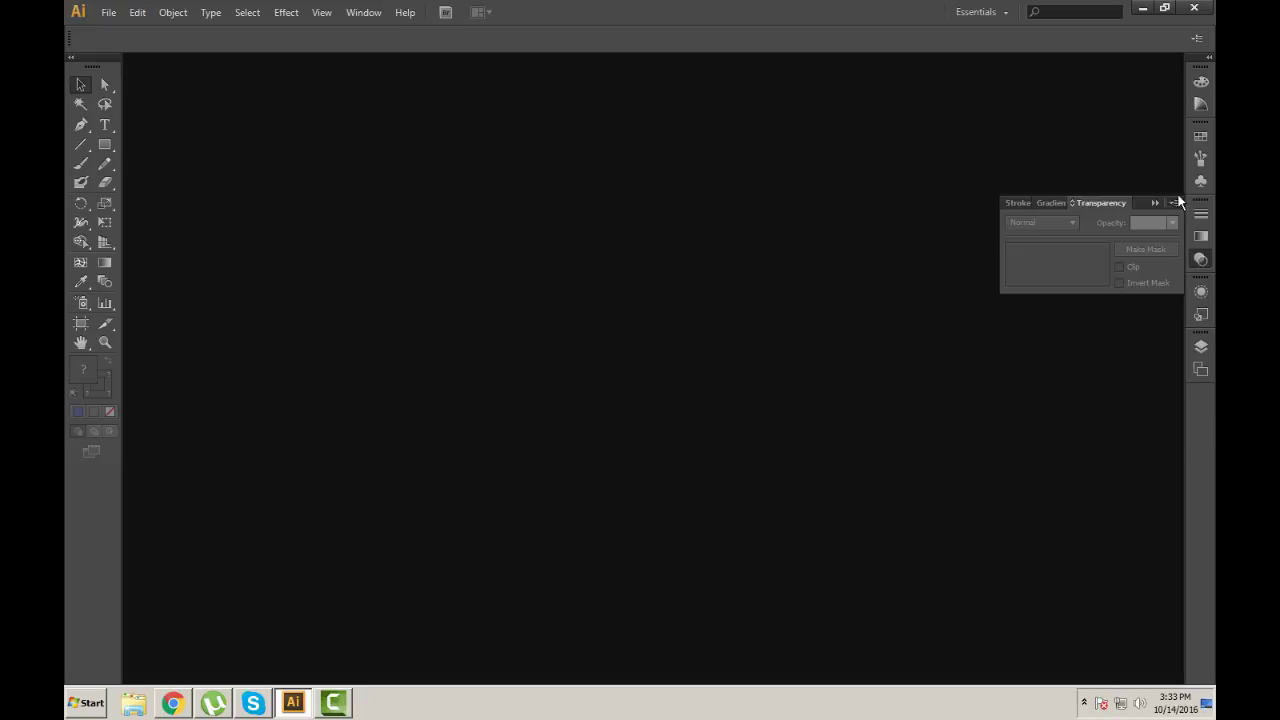
left_click(1155, 203)
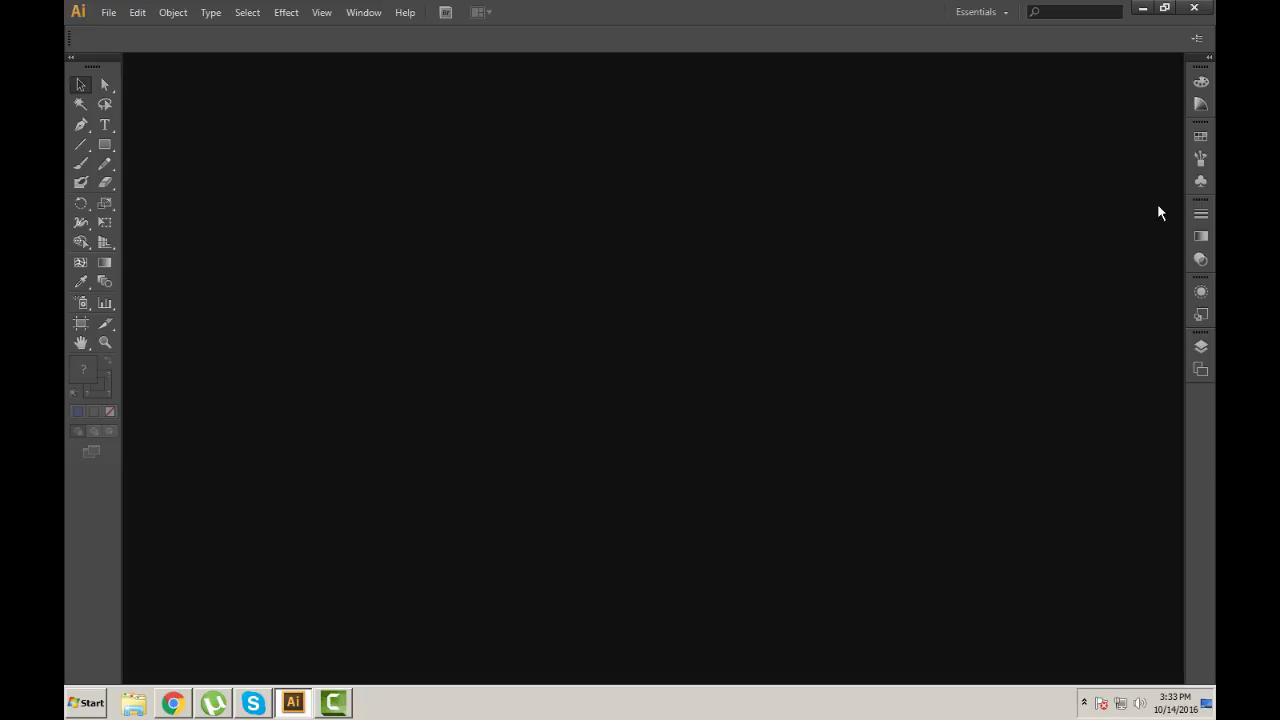
Try the Painting workspace, then switch to the Typography workspace
left_click(1005, 12)
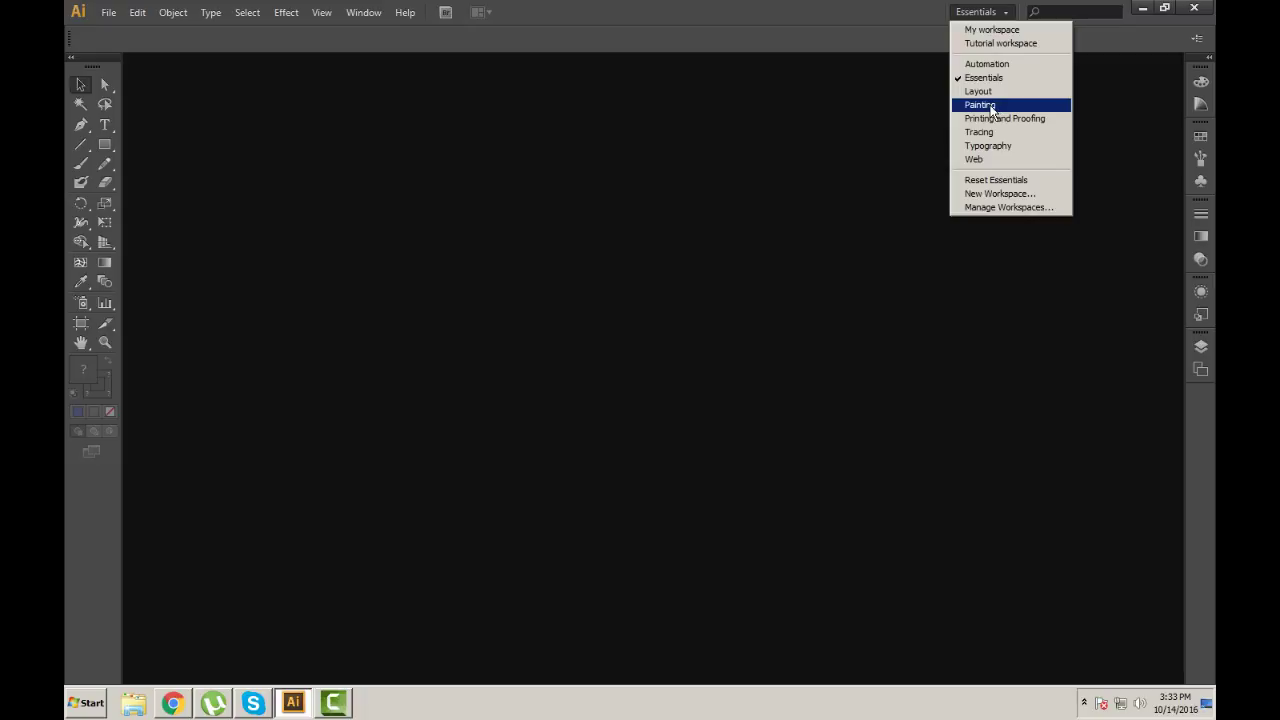
left_click(992, 107)
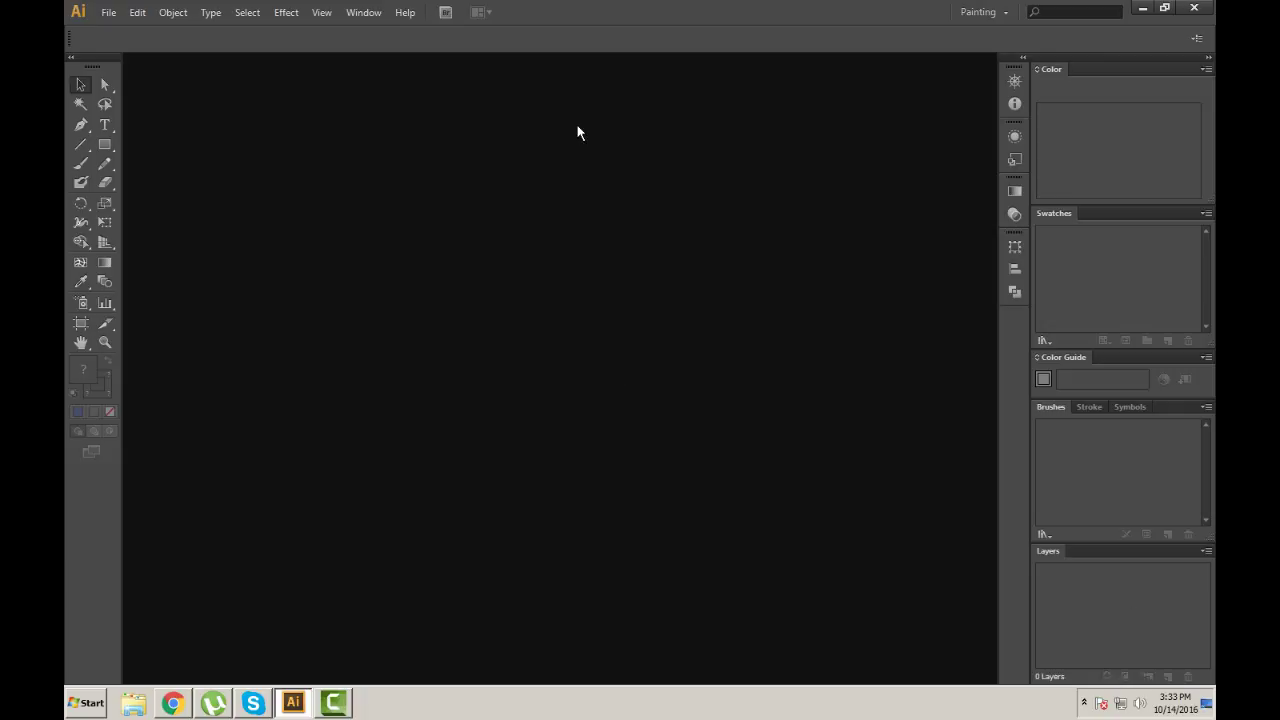
left_click(978, 12)
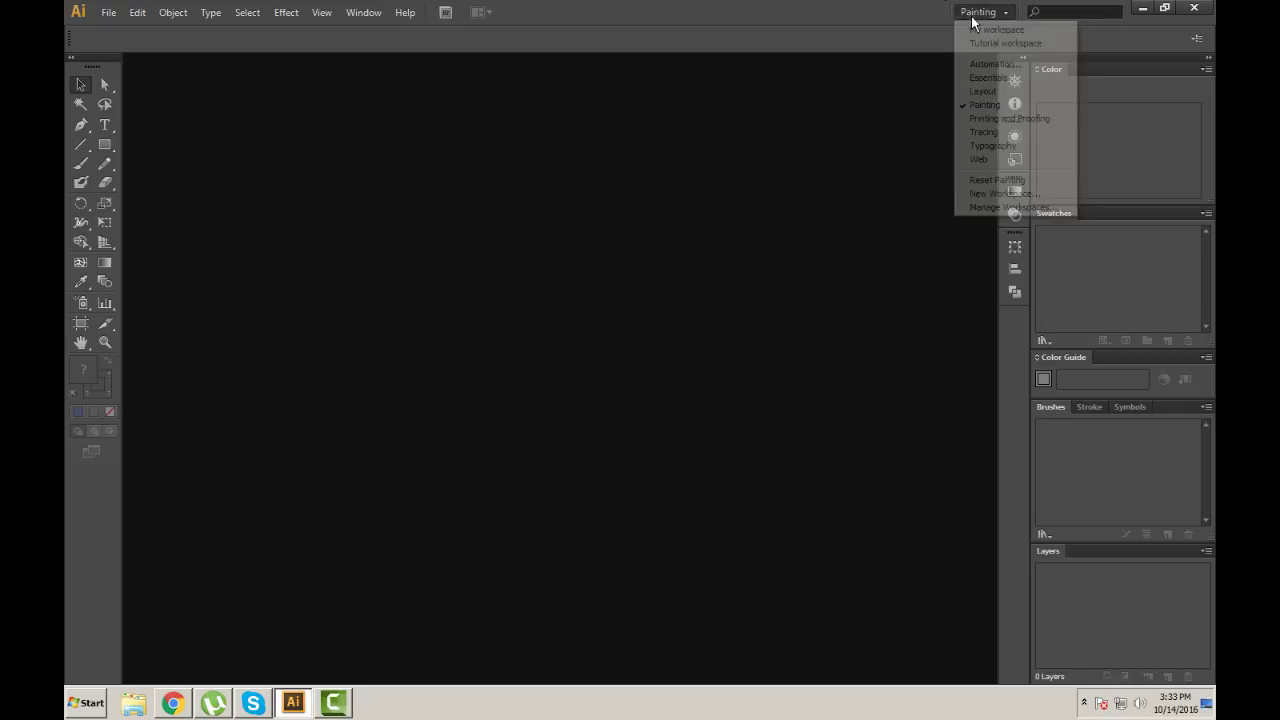
left_click(992, 146)
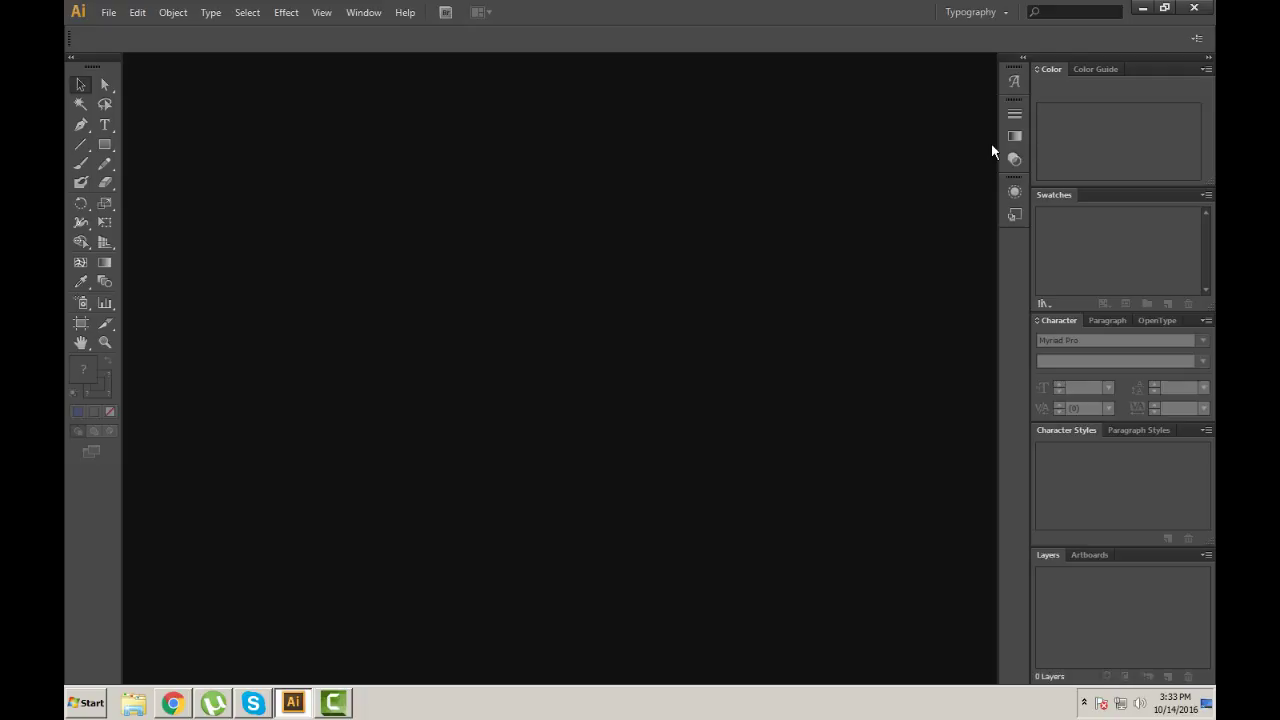
left_click(970, 16)
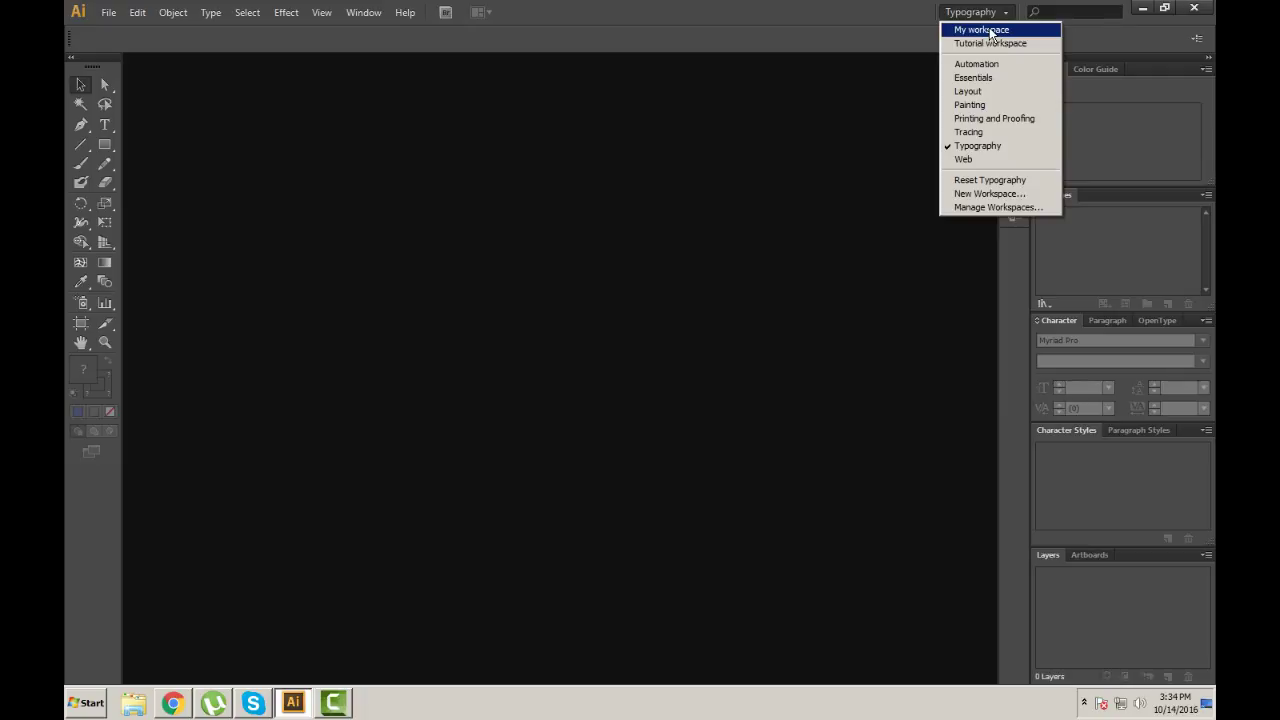
Switch to My workspace, return to Essentials, and expand the Color panel group
left_click(991, 31)
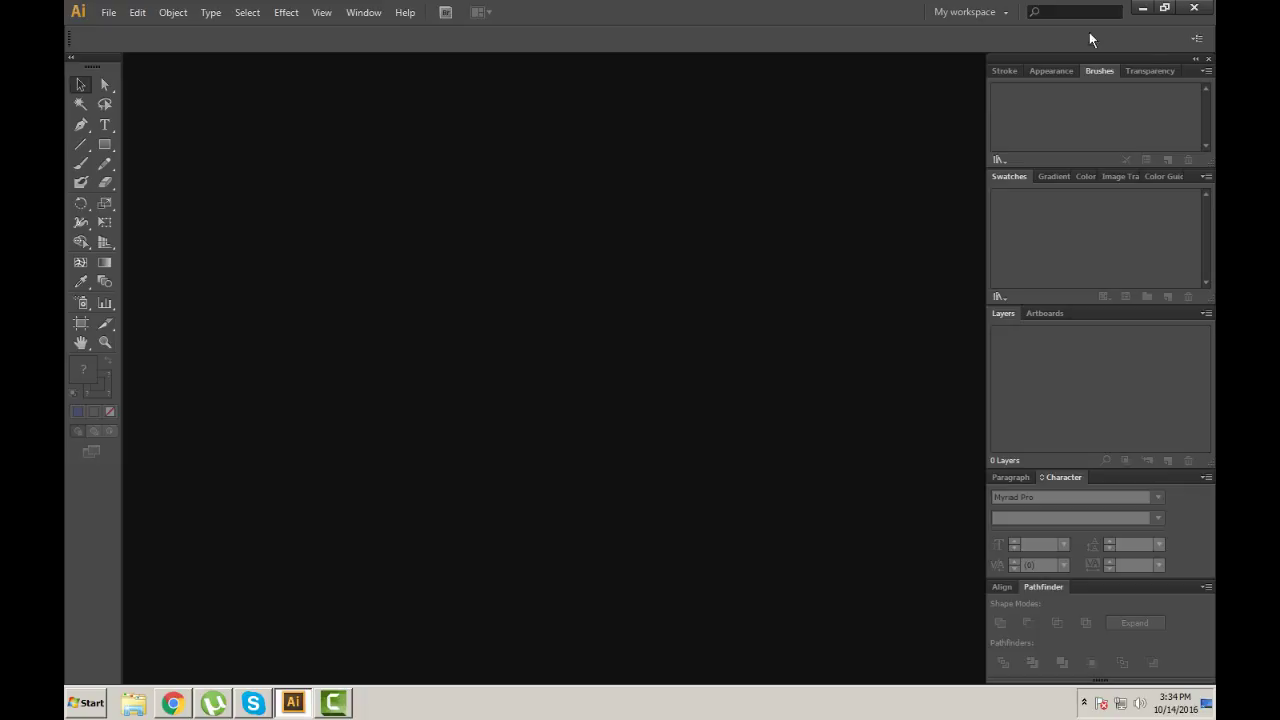
left_click(981, 17)
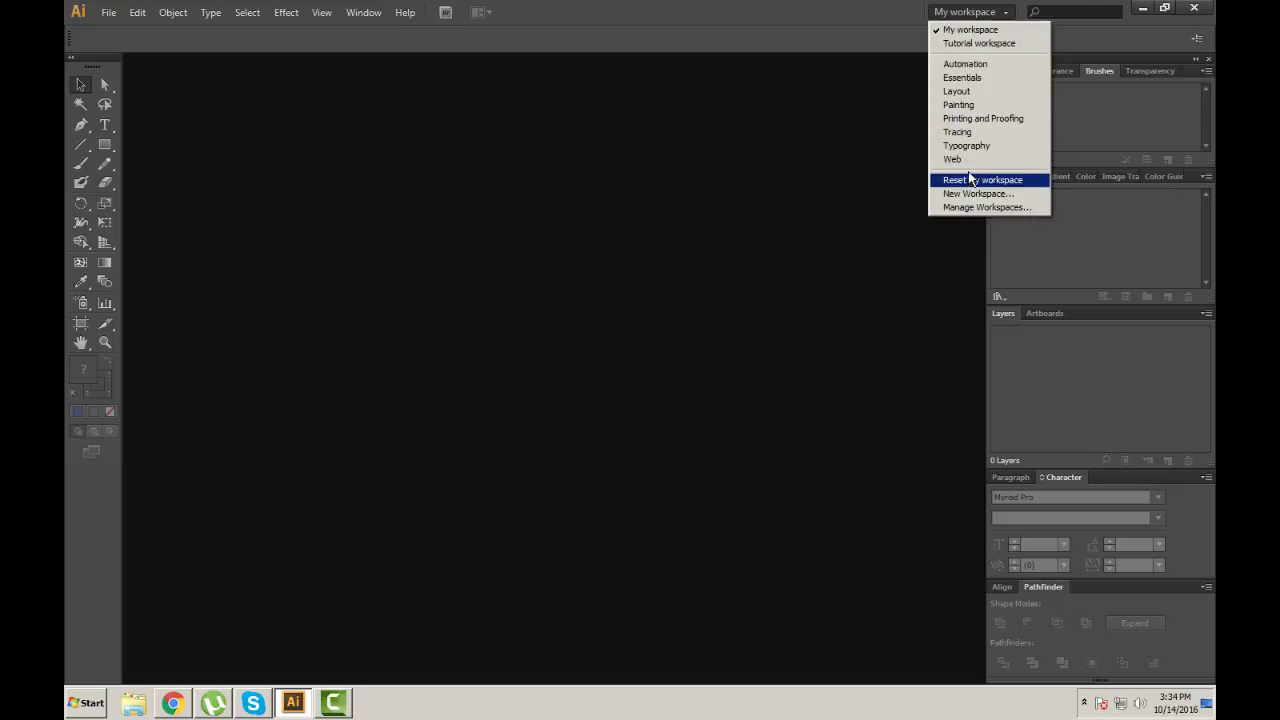
left_click(966, 78)
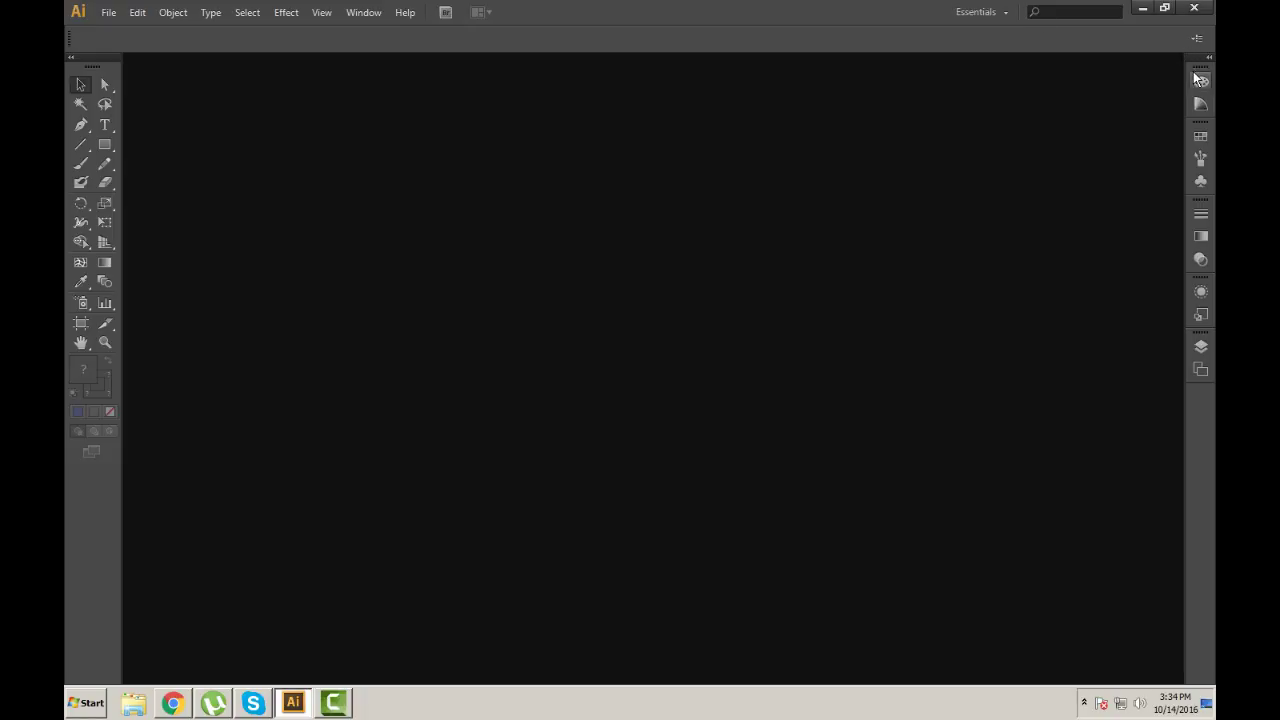
left_click(1200, 86)
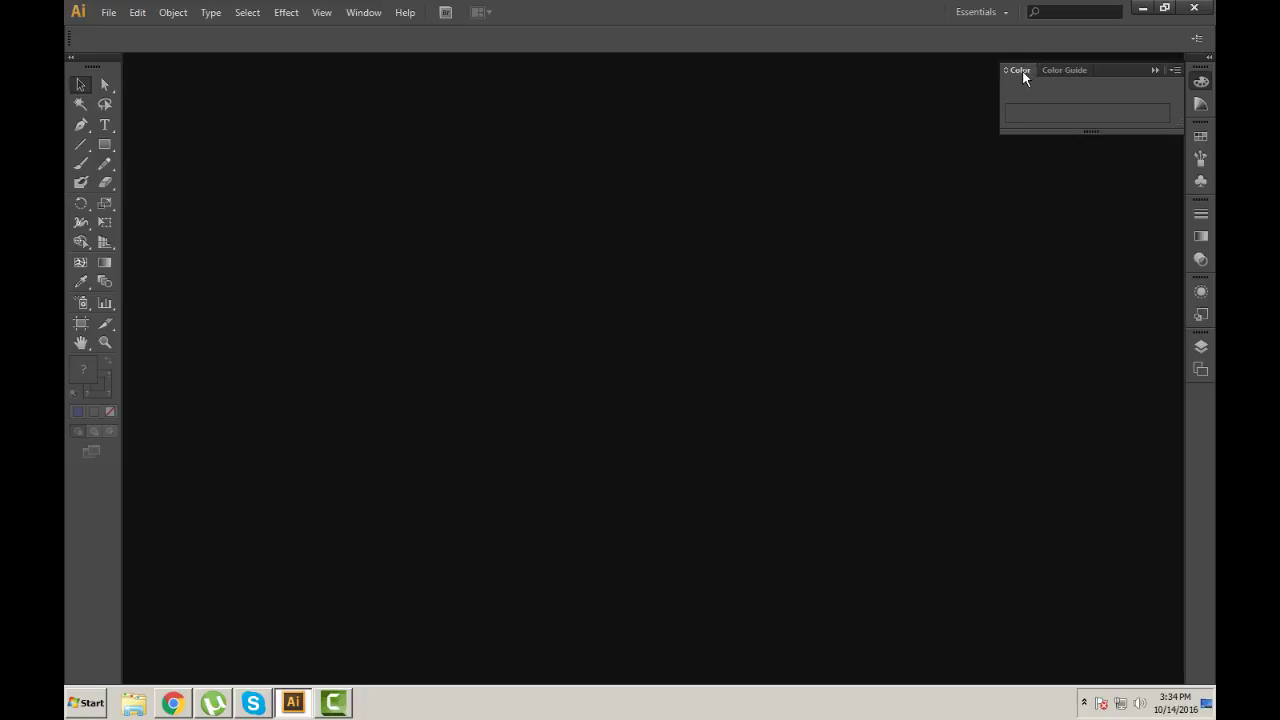
Float the Color, Color Guide, Swatches, Brushes and Symbols panels onto the canvas
left_click_drag(1022, 70, 355, 242)
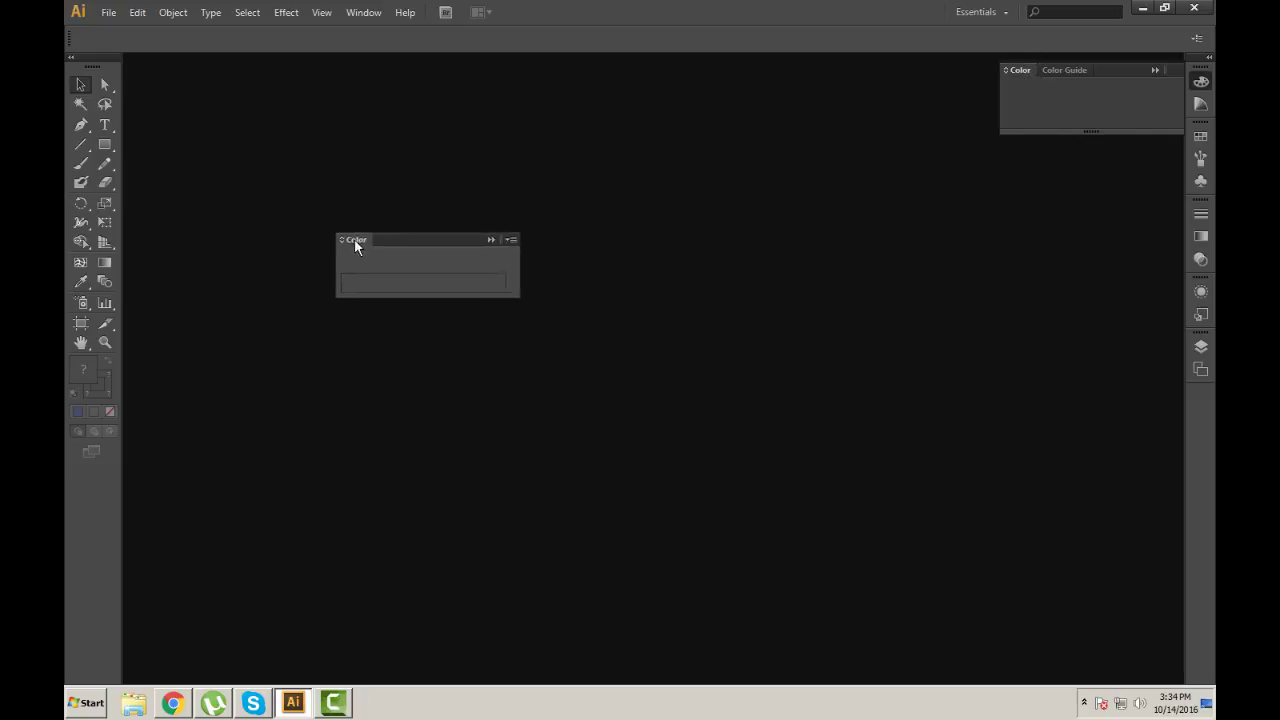
left_click_drag(1020, 70, 592, 159)
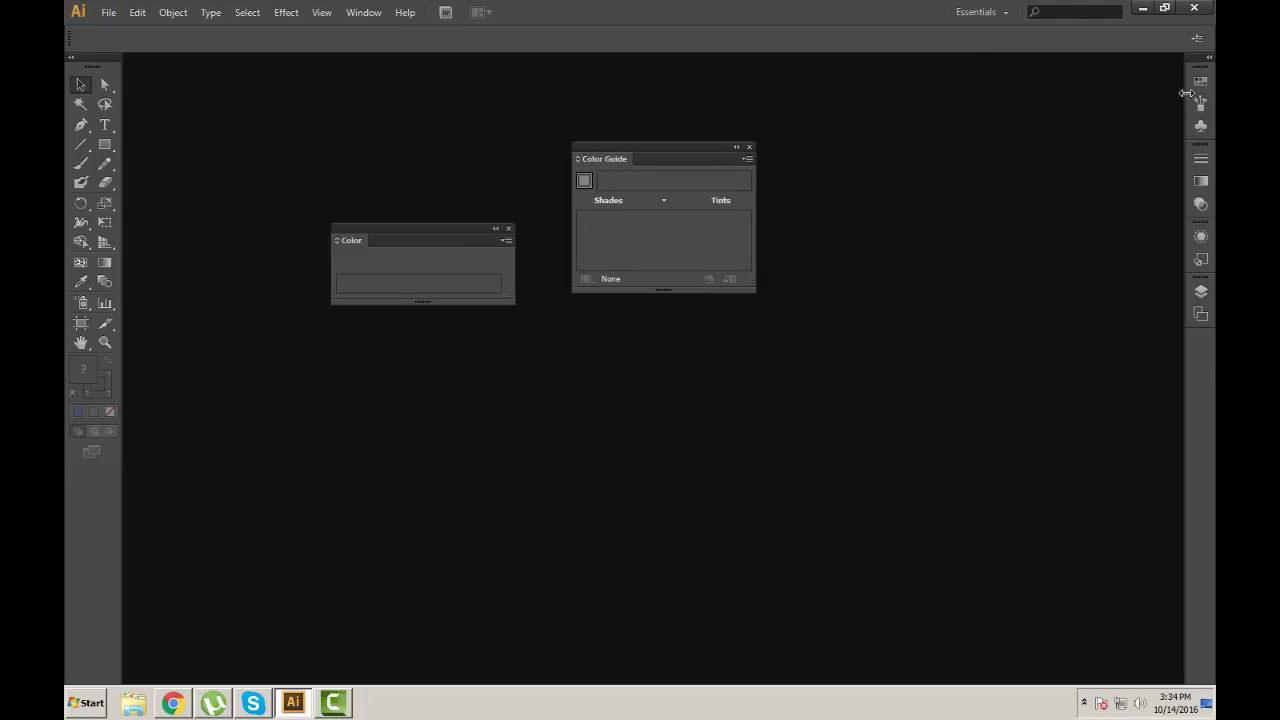
left_click_drag(1012, 70, 837, 150)
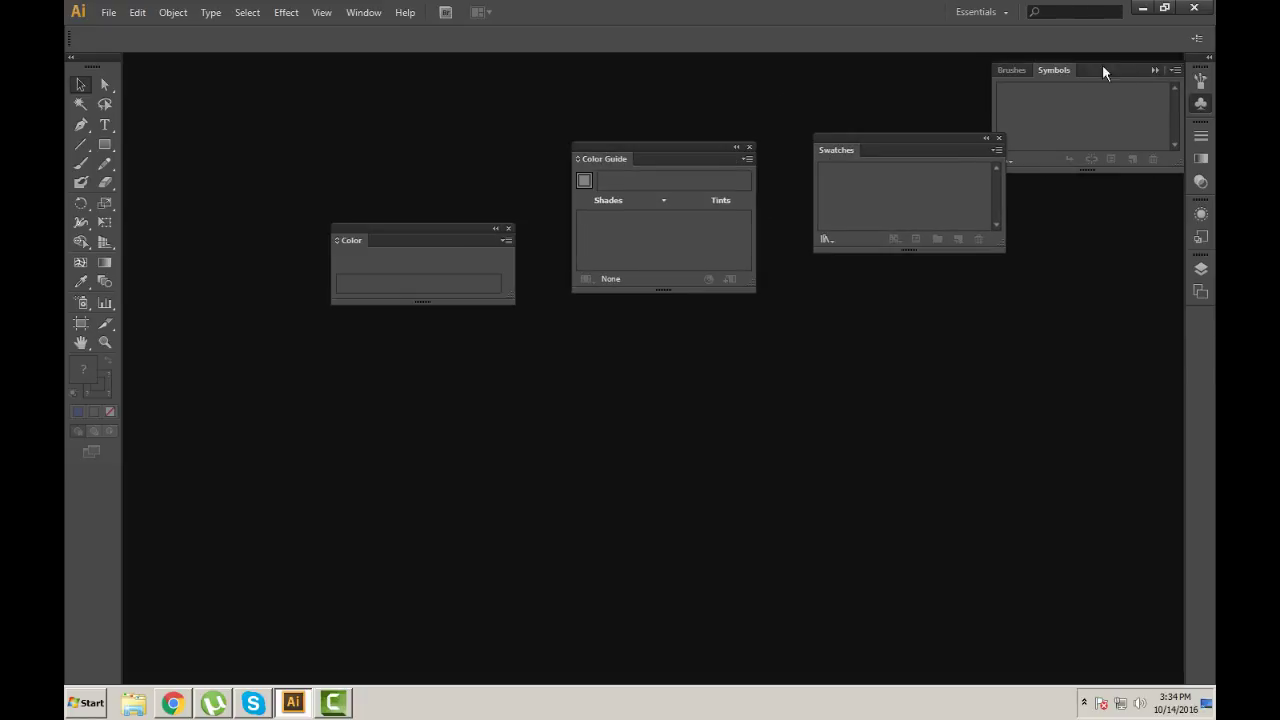
left_click_drag(1016, 70, 345, 76)
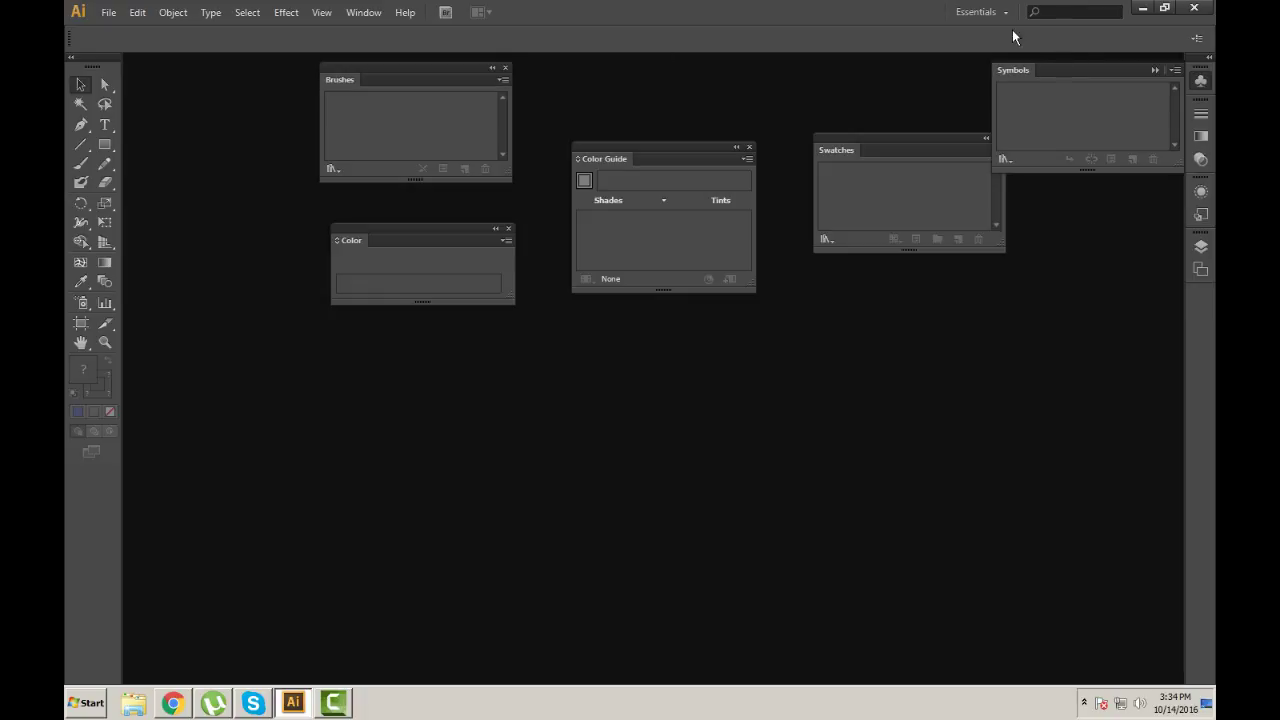
mouse_move(1012, 70)
left_mouse_down()
mouse_move(538, 104)
mouse_move(600, 150)
left_mouse_up()
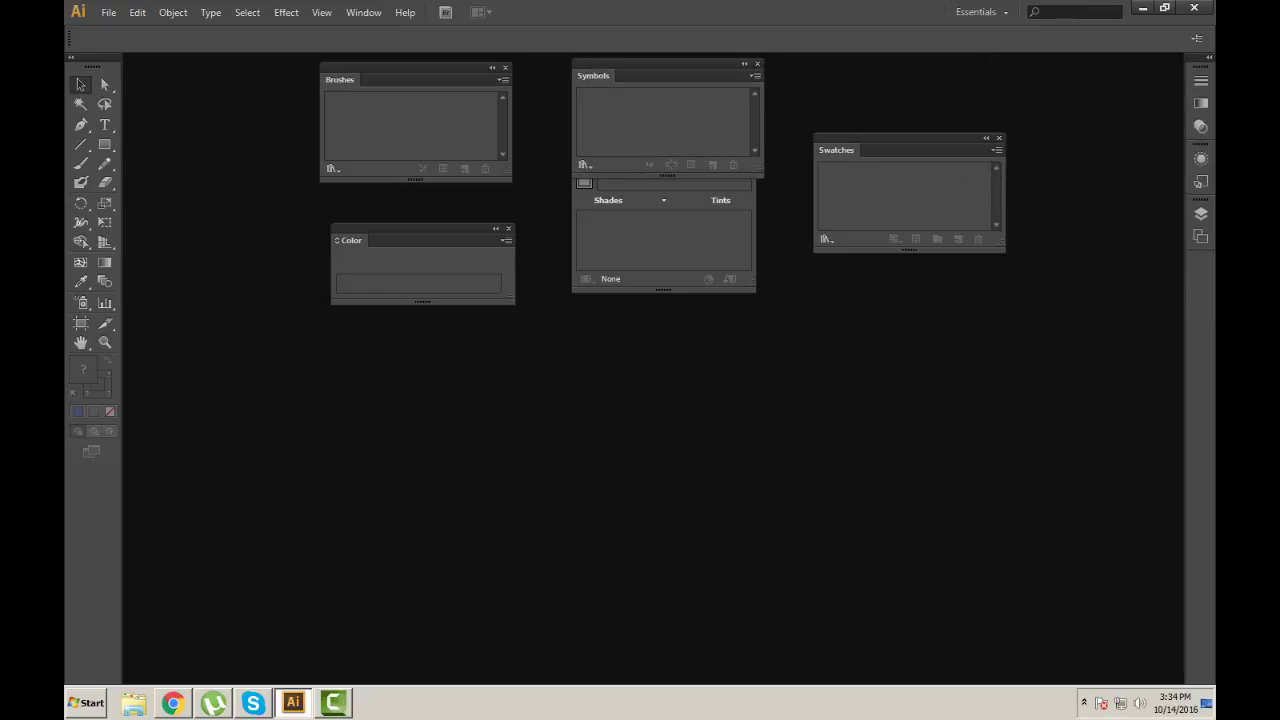
Detach the Stroke, Gradient and Transparency panels to float separately
left_click(1202, 88)
left_click_drag(1020, 70, 676, 379)
mouse_move(1021, 70)
left_mouse_down()
mouse_move(975, 326)
mouse_move(936, 358)
left_mouse_up()
left_click_drag(1027, 77, 437, 391)
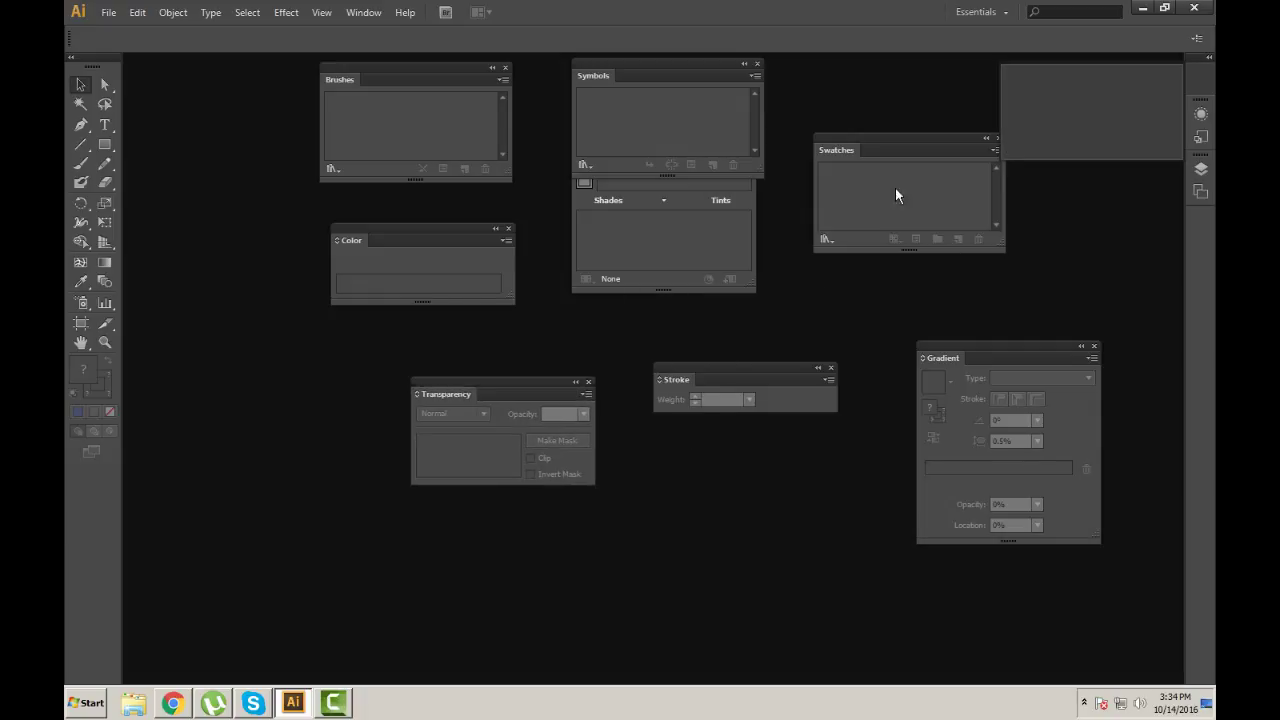
Float the Appearance, Graphic Styles, Layers and Artboards panels across the canvas
left_click(1201, 81)
left_click_drag(1019, 70, 655, 230)
left_click_drag(358, 328, 360, 330)
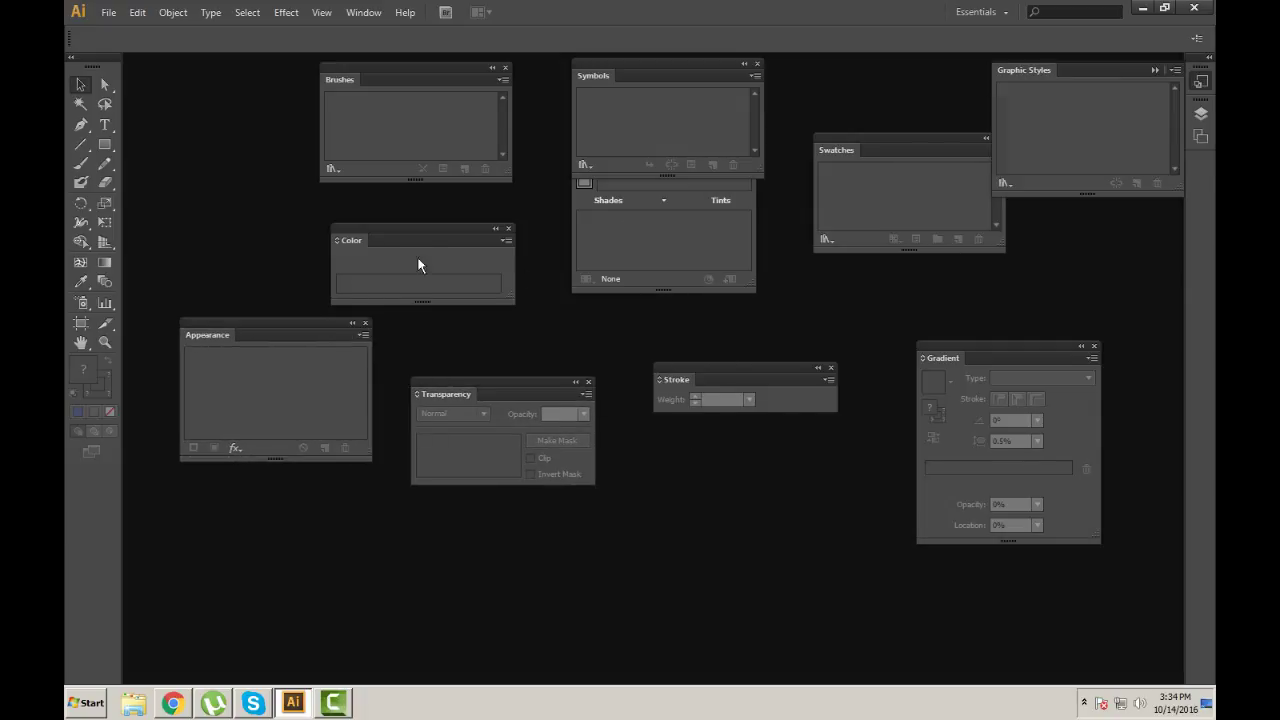
left_click_drag(1025, 72, 652, 492)
left_click_drag(704, 446, 708, 432)
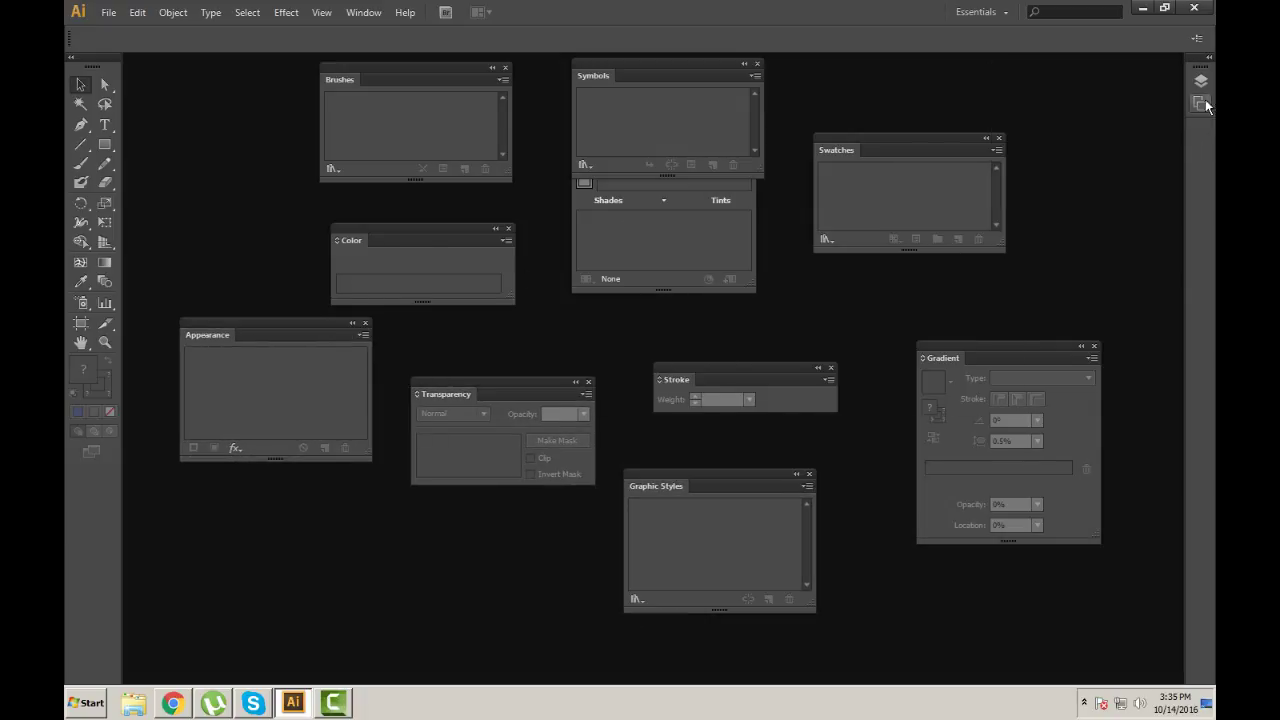
left_click(1201, 81)
left_click_drag(1008, 70, 320, 552)
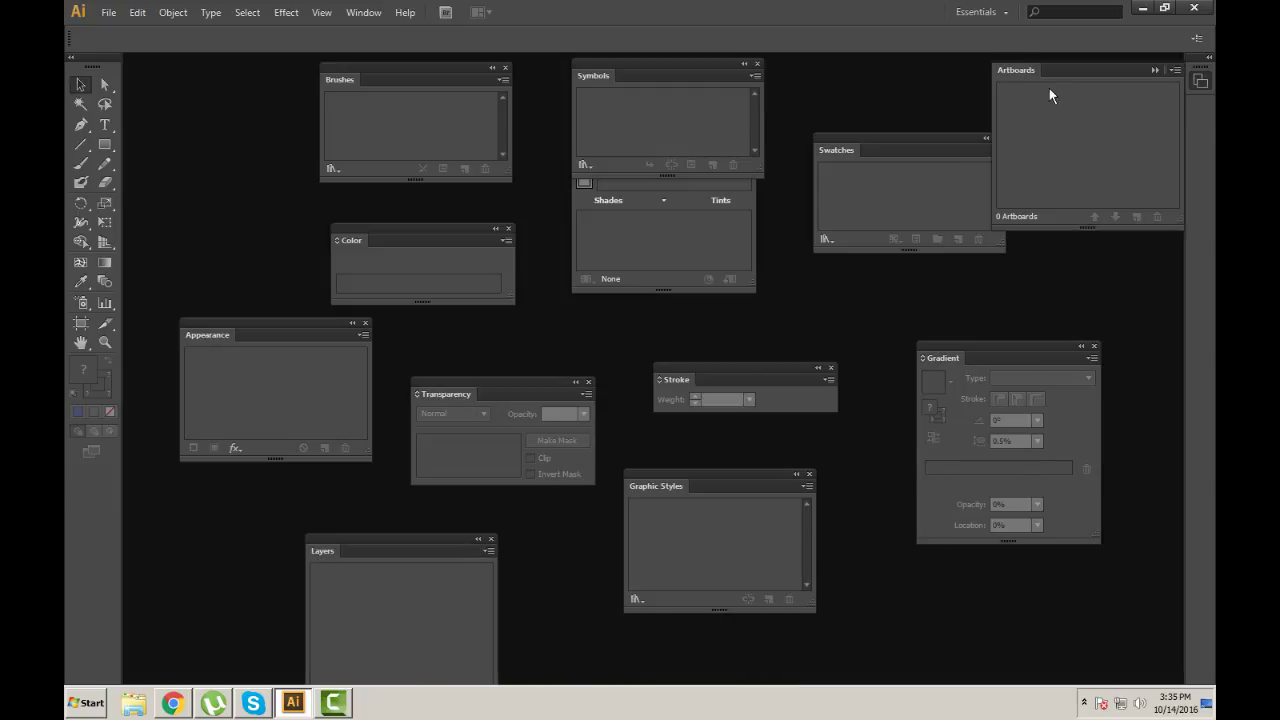
mouse_move(1050, 70)
left_mouse_down()
mouse_move(960, 406)
mouse_move(848, 636)
mouse_move(864, 598)
left_mouse_up()
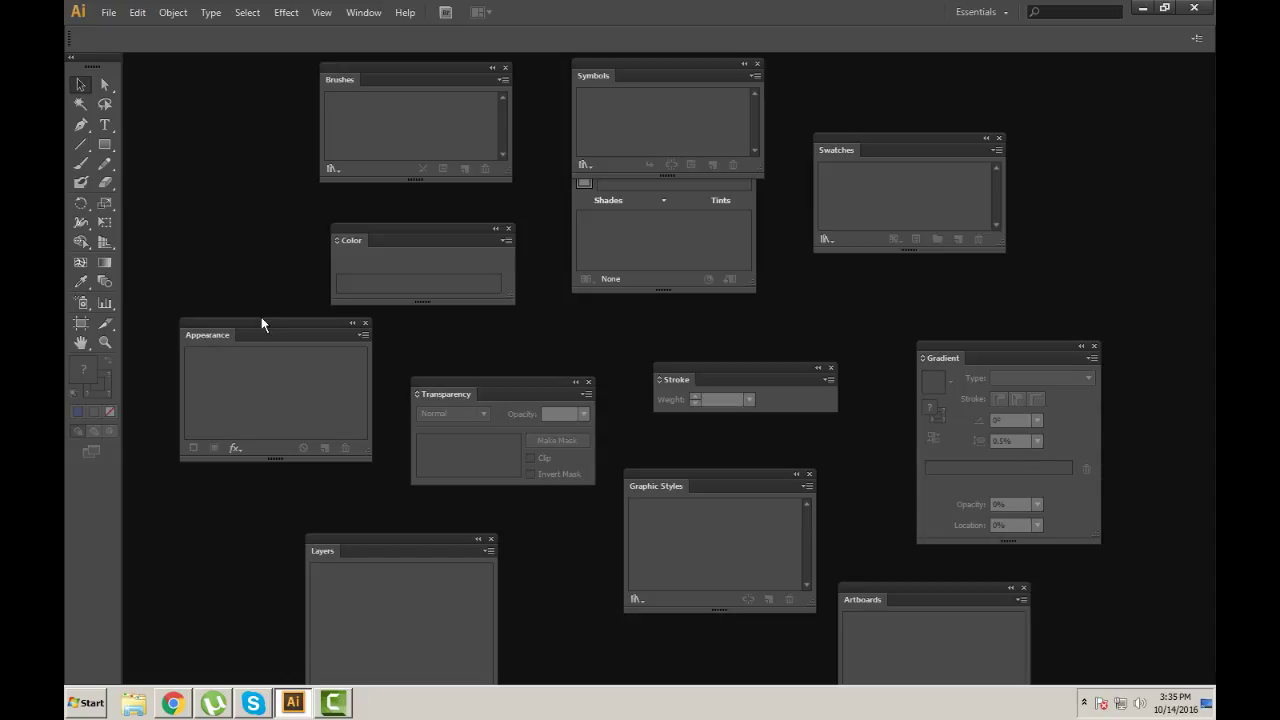
Reposition the Appearance and Gradient panels, and carry the Color panel over Gradient
left_click_drag(258, 328, 256, 318)
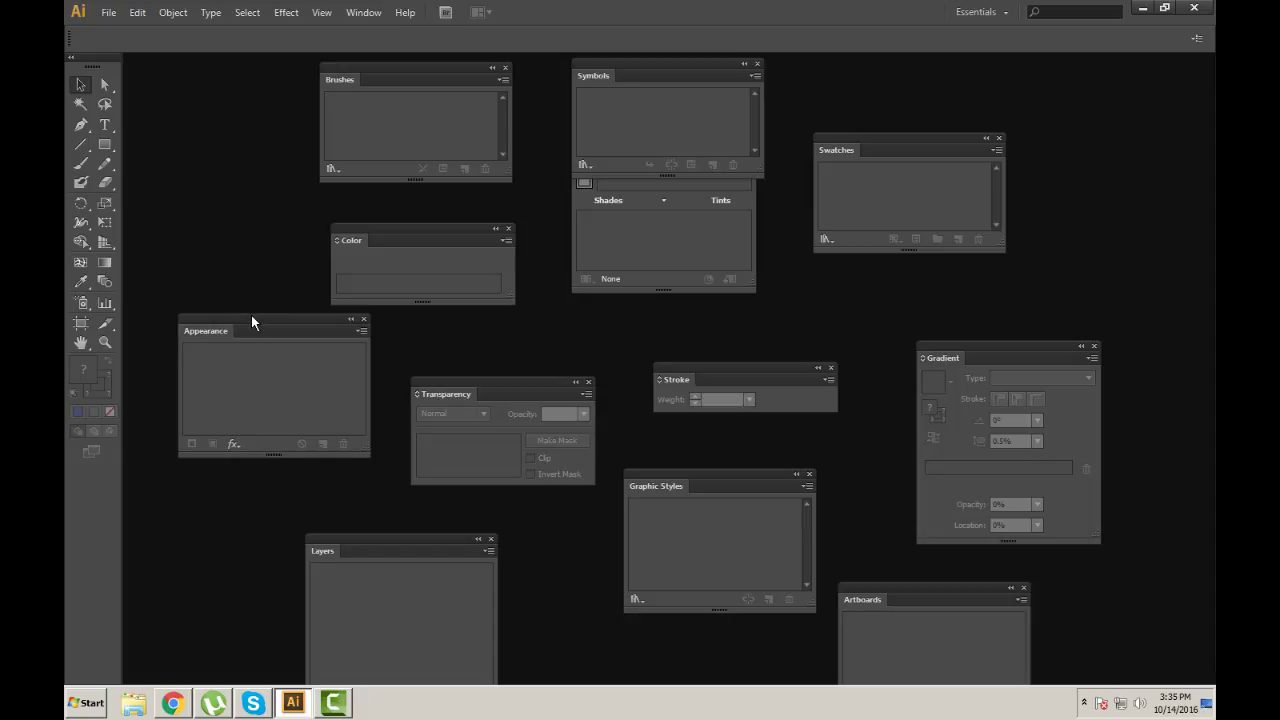
mouse_move(235, 318)
left_mouse_down()
mouse_move(274, 302)
mouse_move(181, 297)
left_mouse_up()
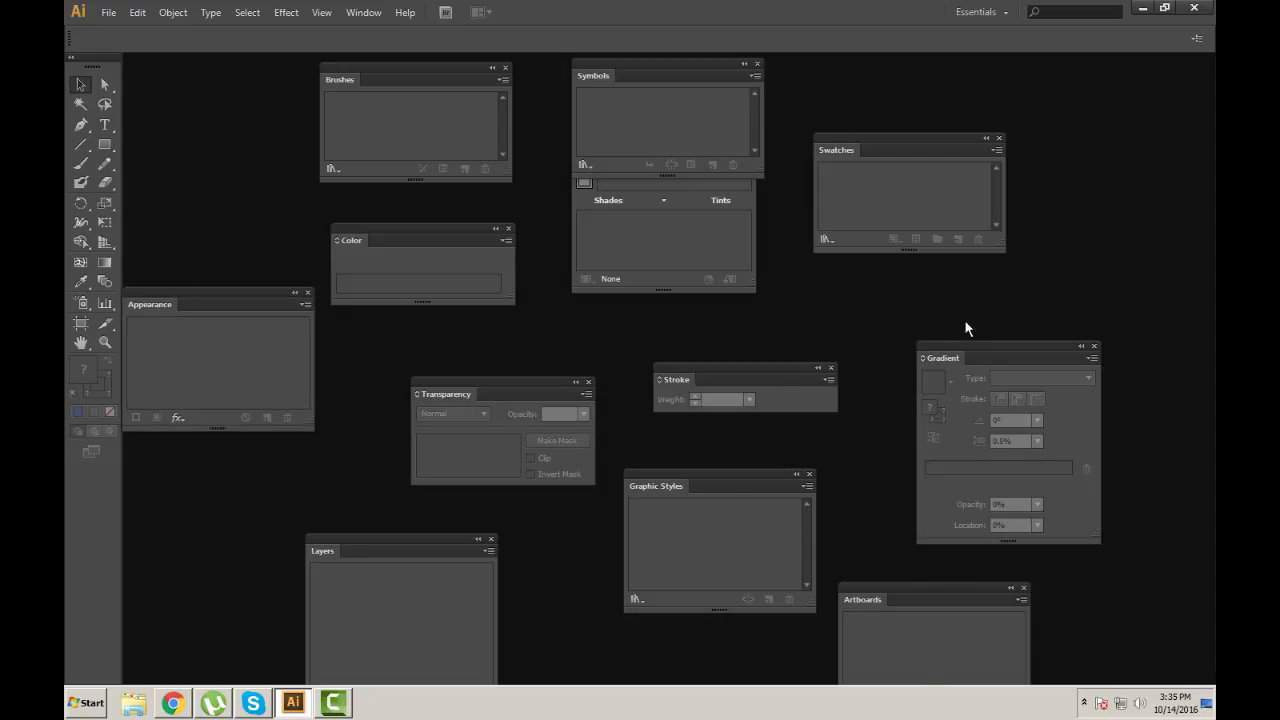
left_click_drag(977, 355, 957, 307)
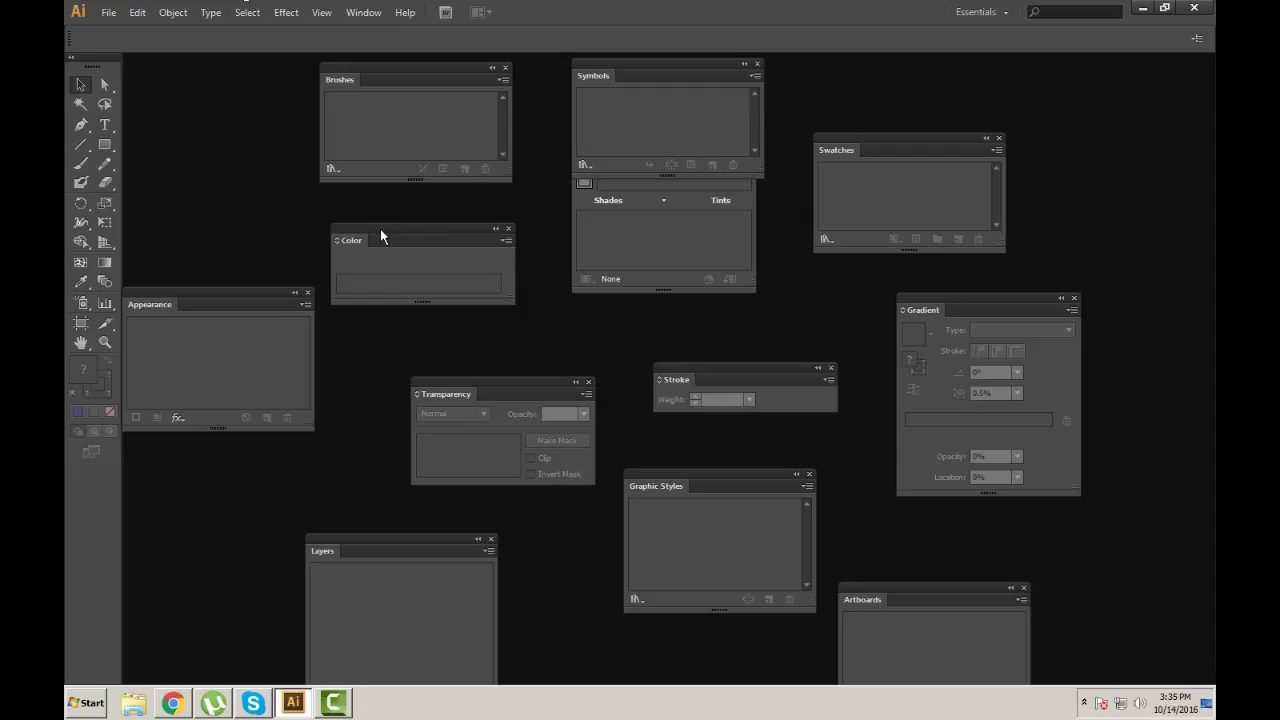
mouse_move(380, 229)
left_mouse_down()
mouse_move(459, 266)
mouse_move(973, 337)
mouse_move(990, 316)
left_mouse_up()
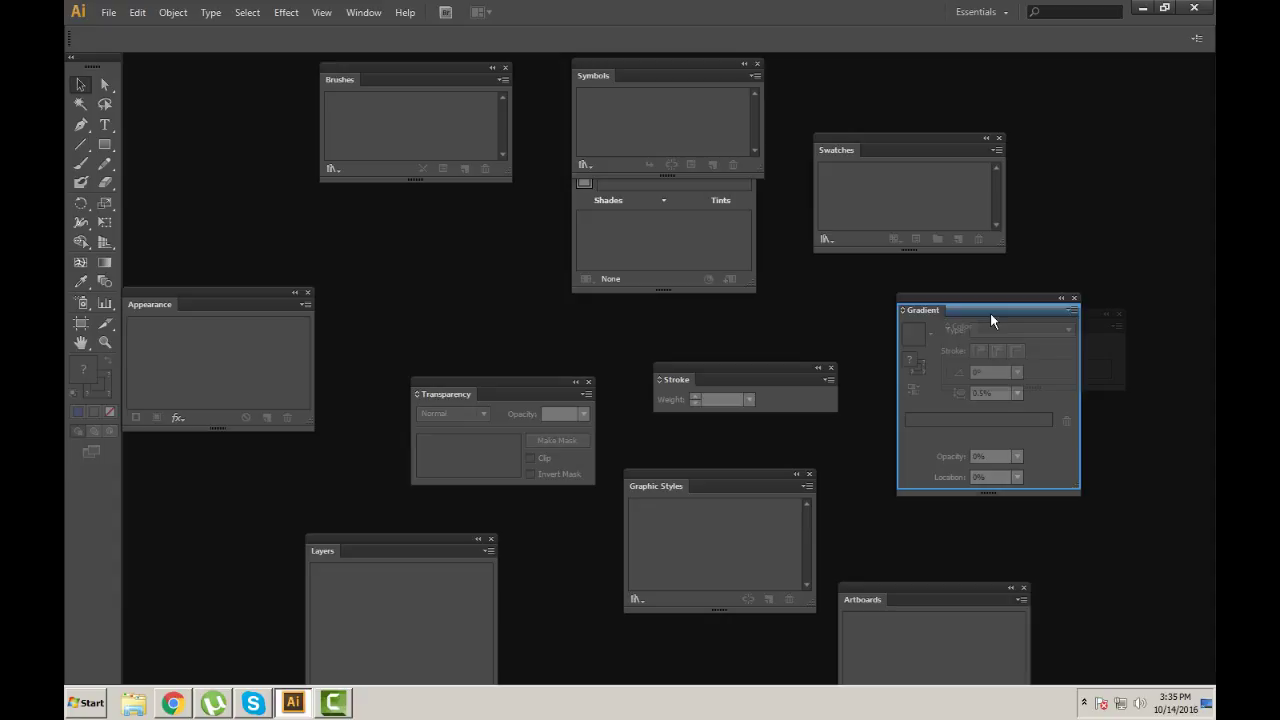
Tab Color, Swatches and Color Guide with Gradient, and move that group to the top
left_click_drag(990, 315, 990, 315)
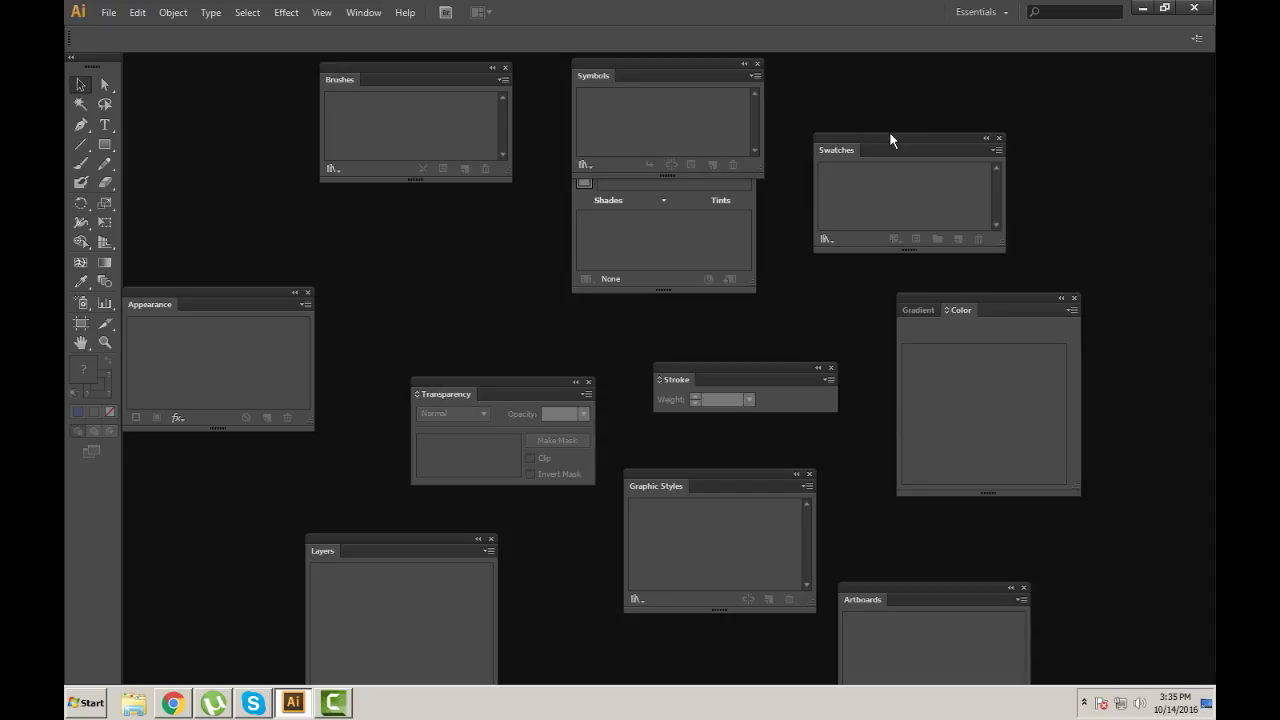
left_click_drag(890, 134, 1001, 310)
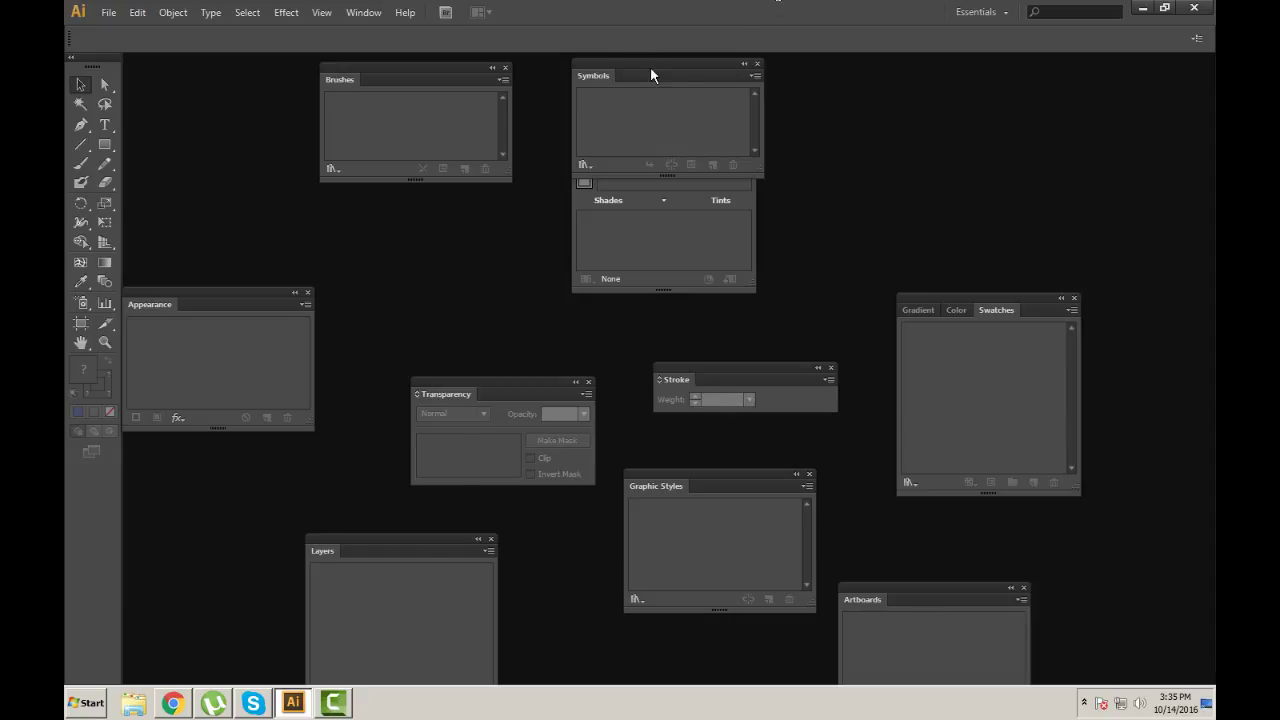
mouse_move(650, 75)
left_mouse_down()
mouse_move(465, 207)
mouse_move(378, 217)
left_mouse_up()
left_click_drag(690, 150, 1056, 316)
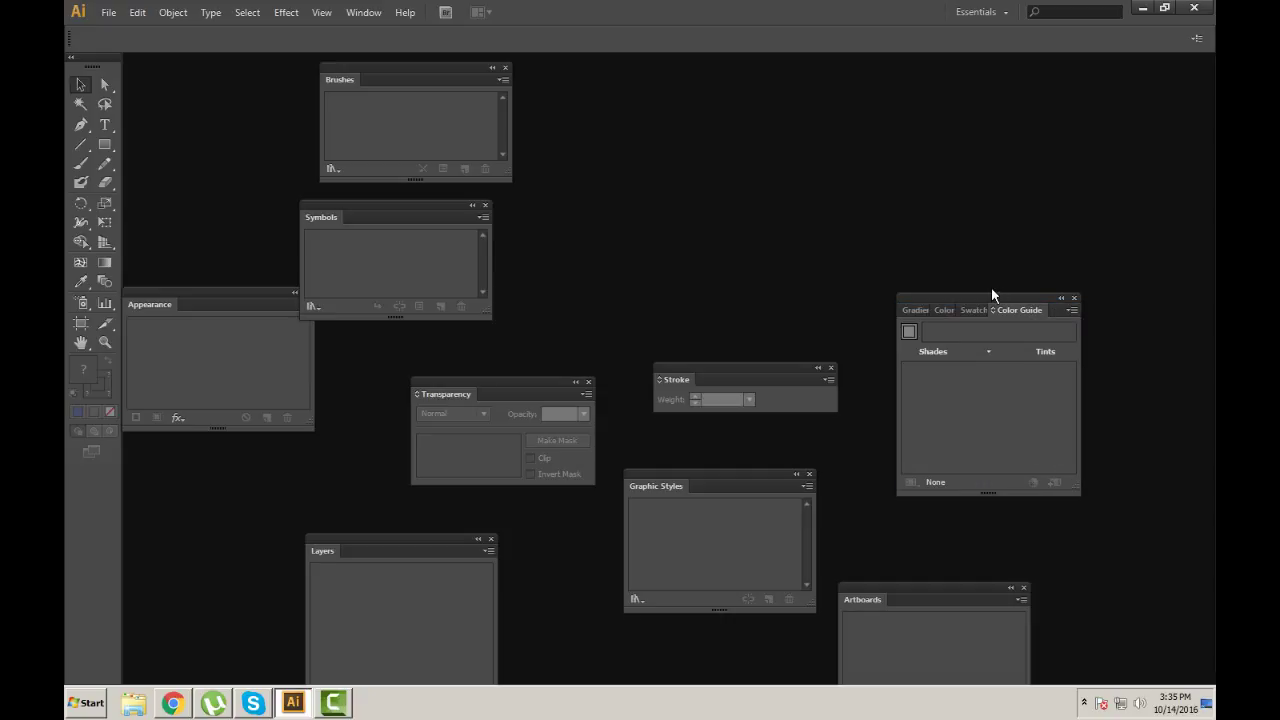
left_click_drag(975, 300, 725, 61)
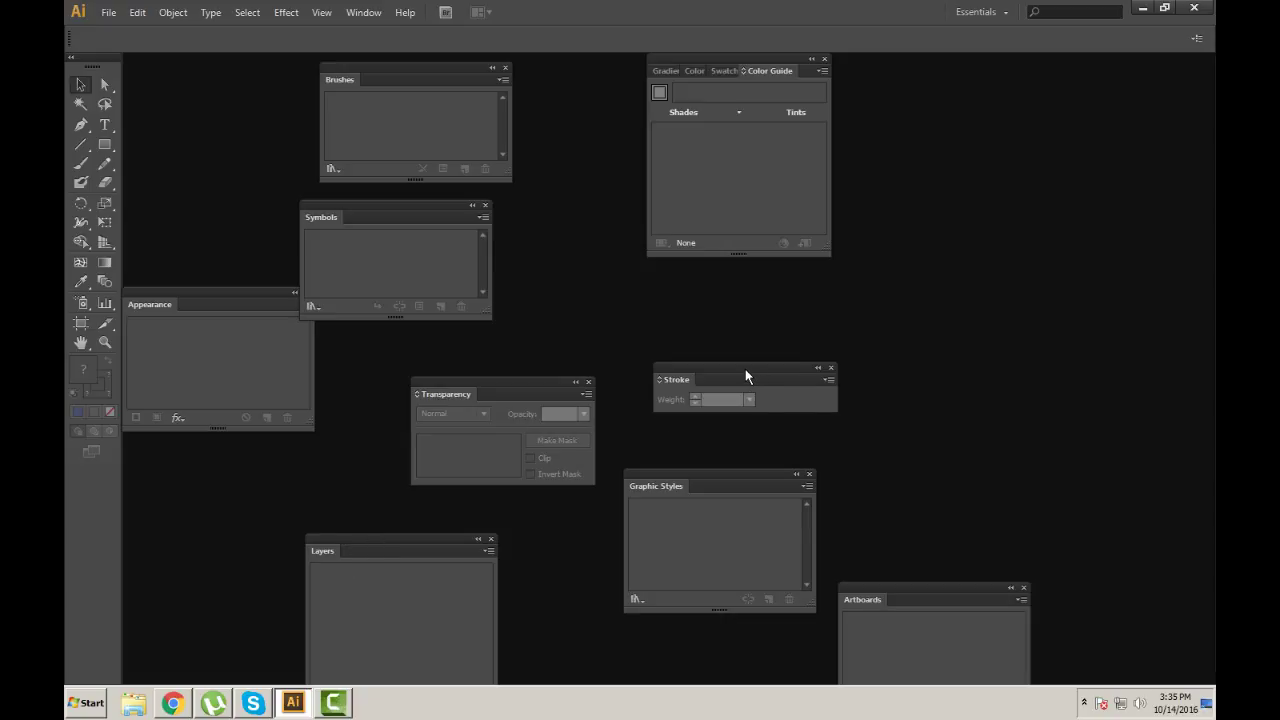
Tab Brushes, Transparency and Appearance with Stroke, and Layers with Artboards
left_click_drag(392, 76, 730, 346)
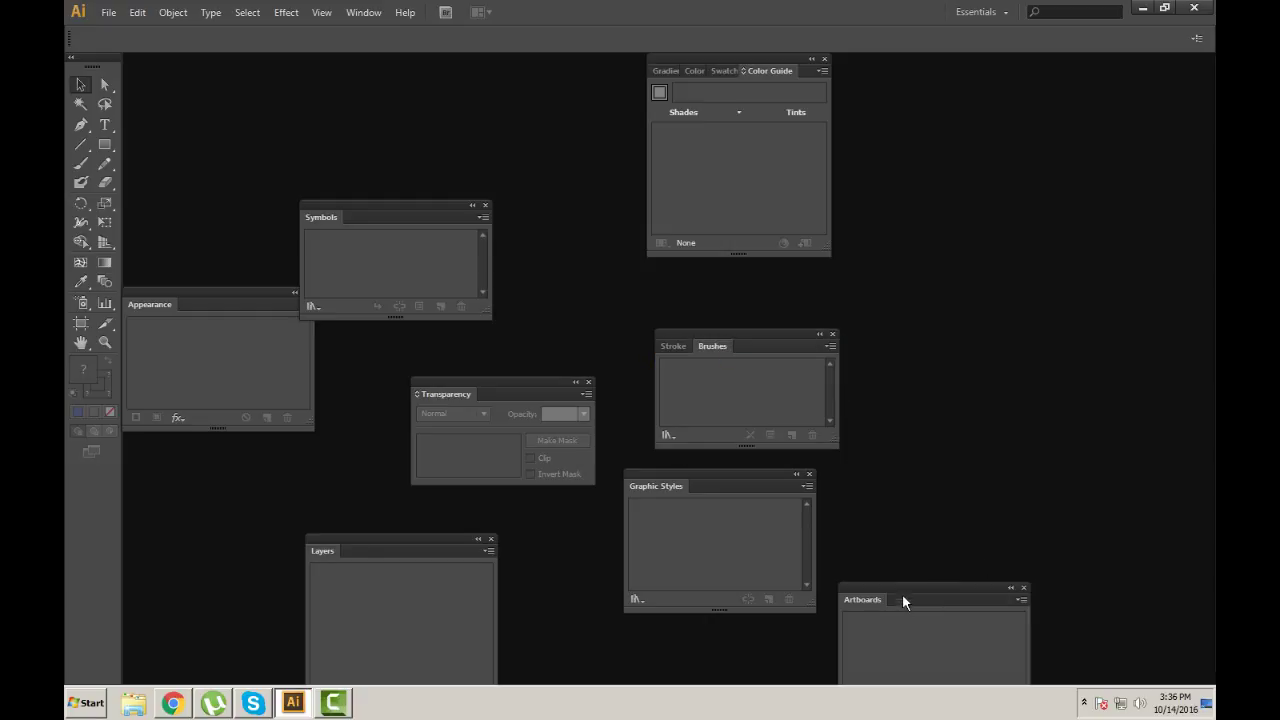
mouse_move(902, 600)
left_mouse_down()
mouse_move(969, 557)
mouse_move(982, 460)
left_mouse_up()
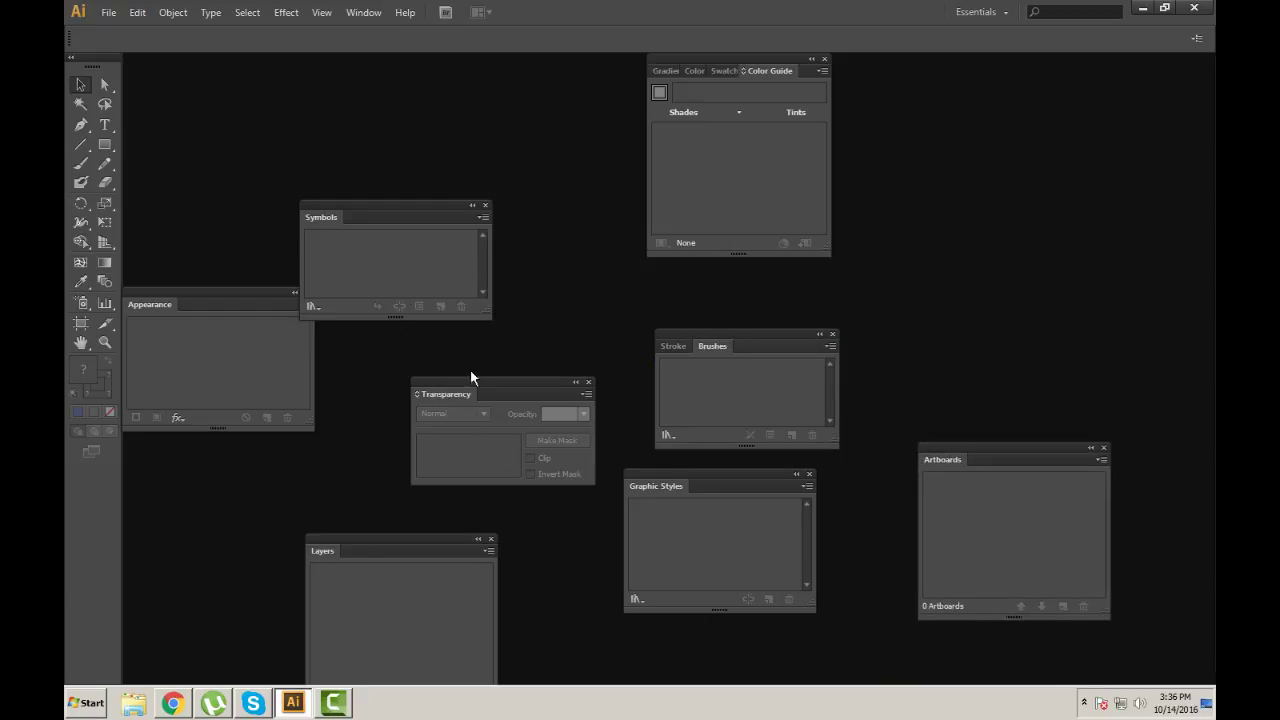
left_click_drag(485, 386, 756, 347)
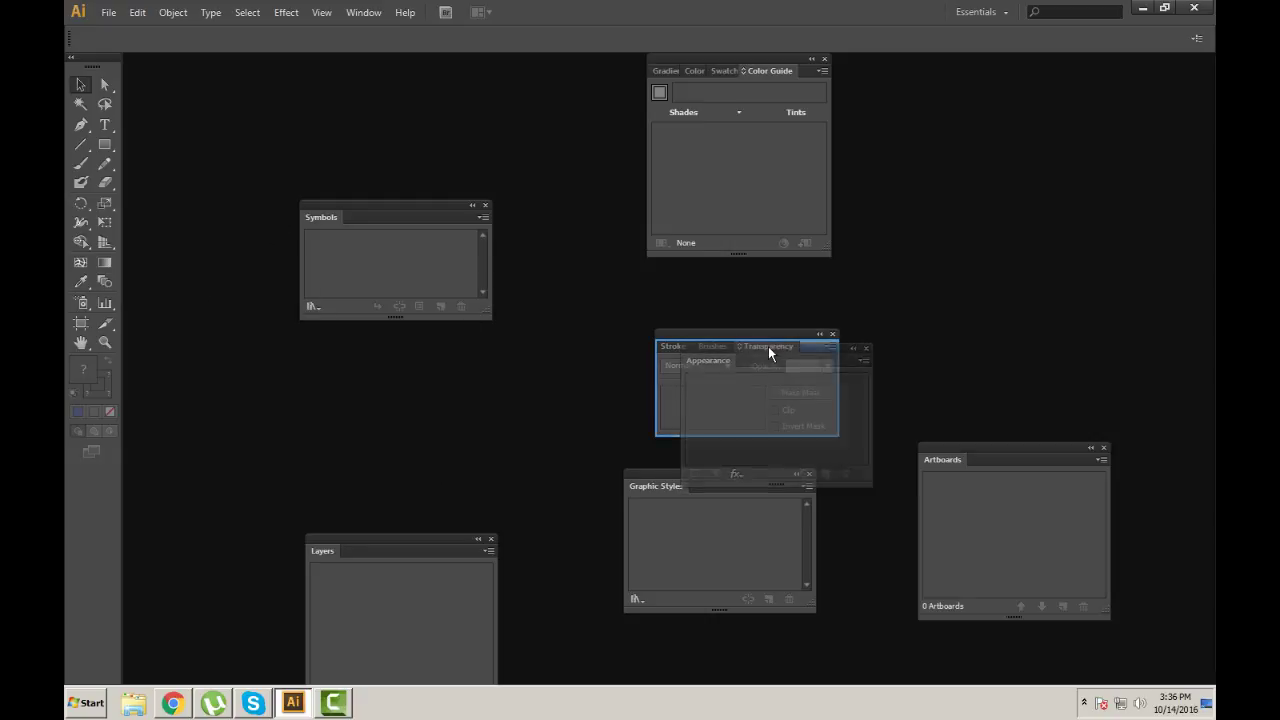
mouse_move(207, 297)
left_mouse_down()
mouse_move(768, 346)
mouse_move(1005, 179)
left_mouse_up()
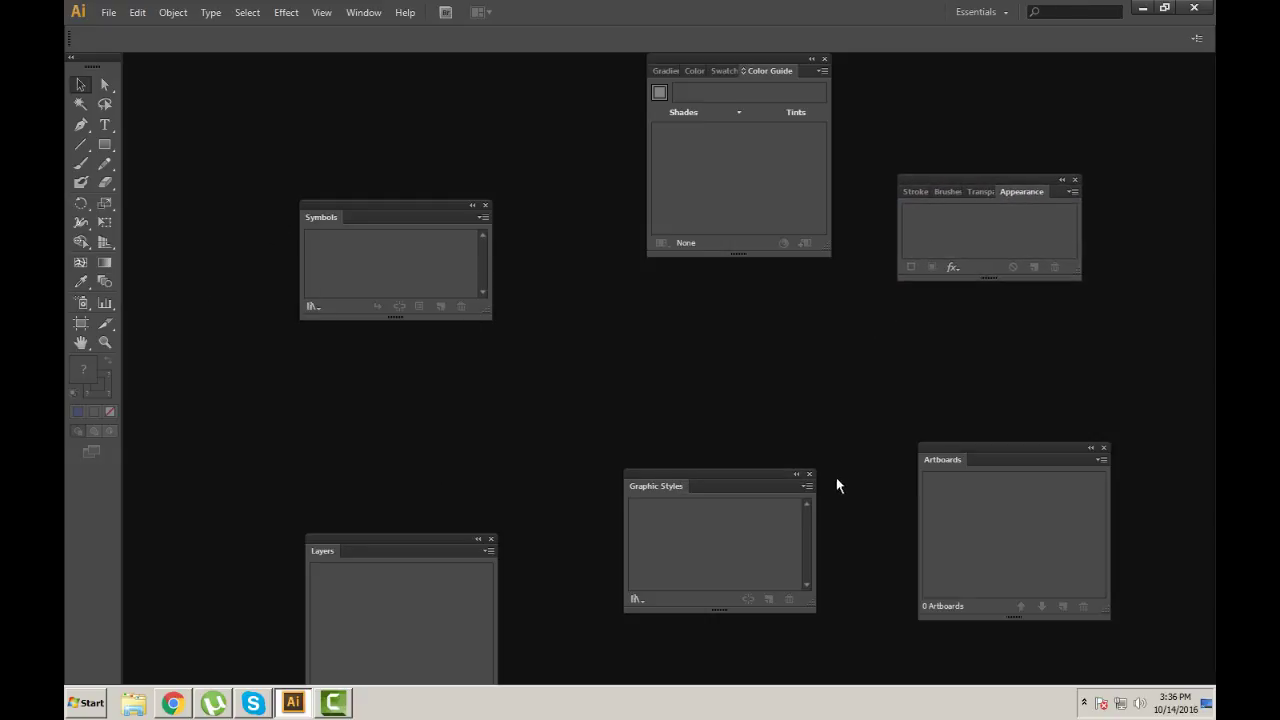
left_click_drag(974, 446, 817, 382)
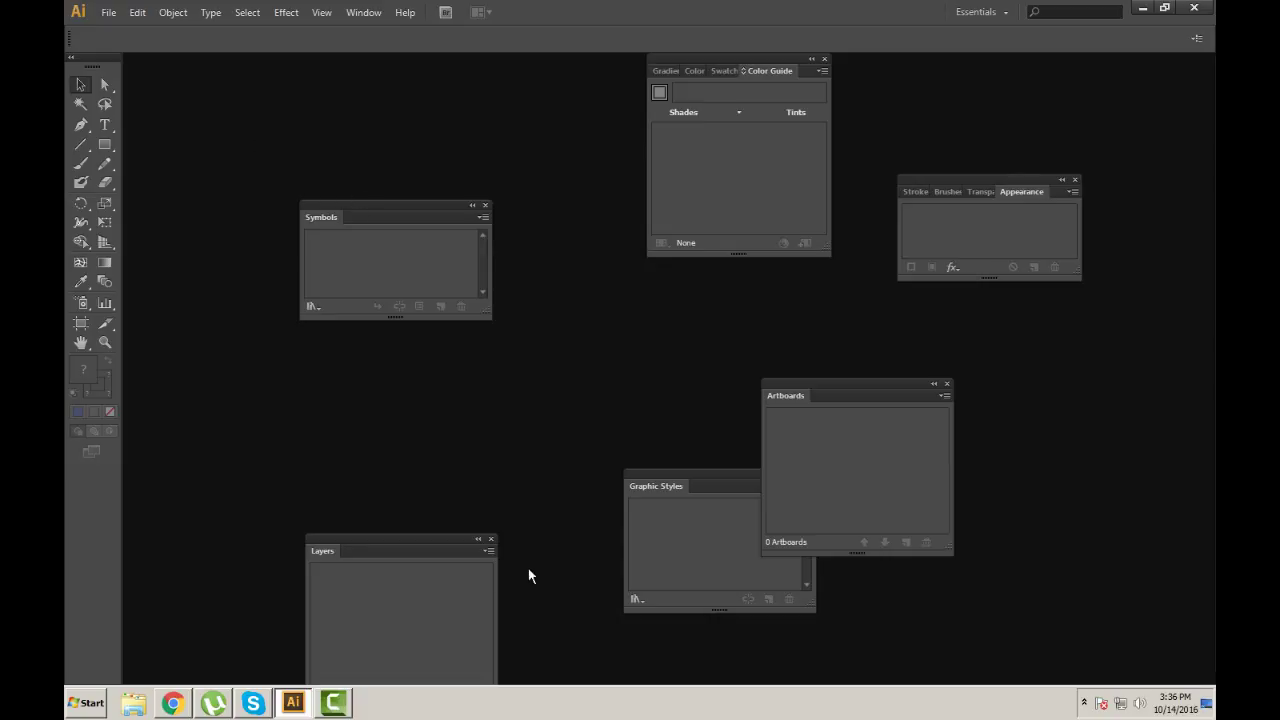
left_click_drag(394, 545, 842, 398)
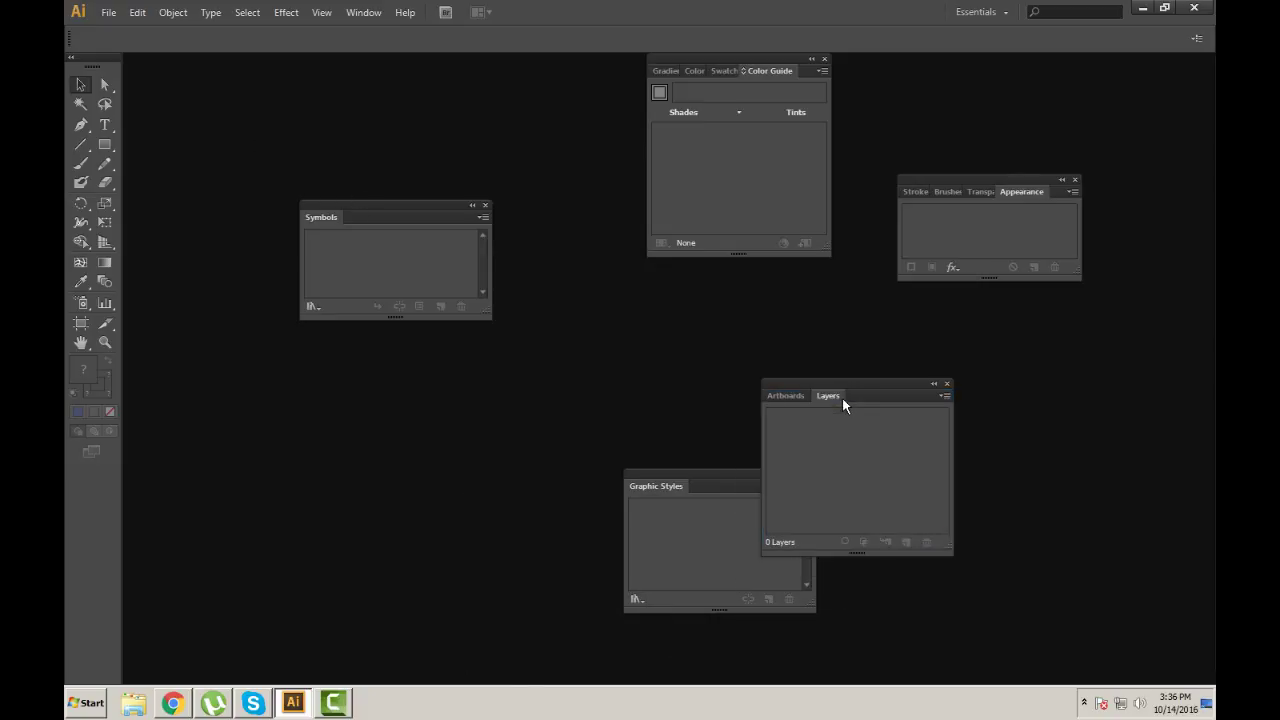
left_click_drag(714, 477, 582, 477)
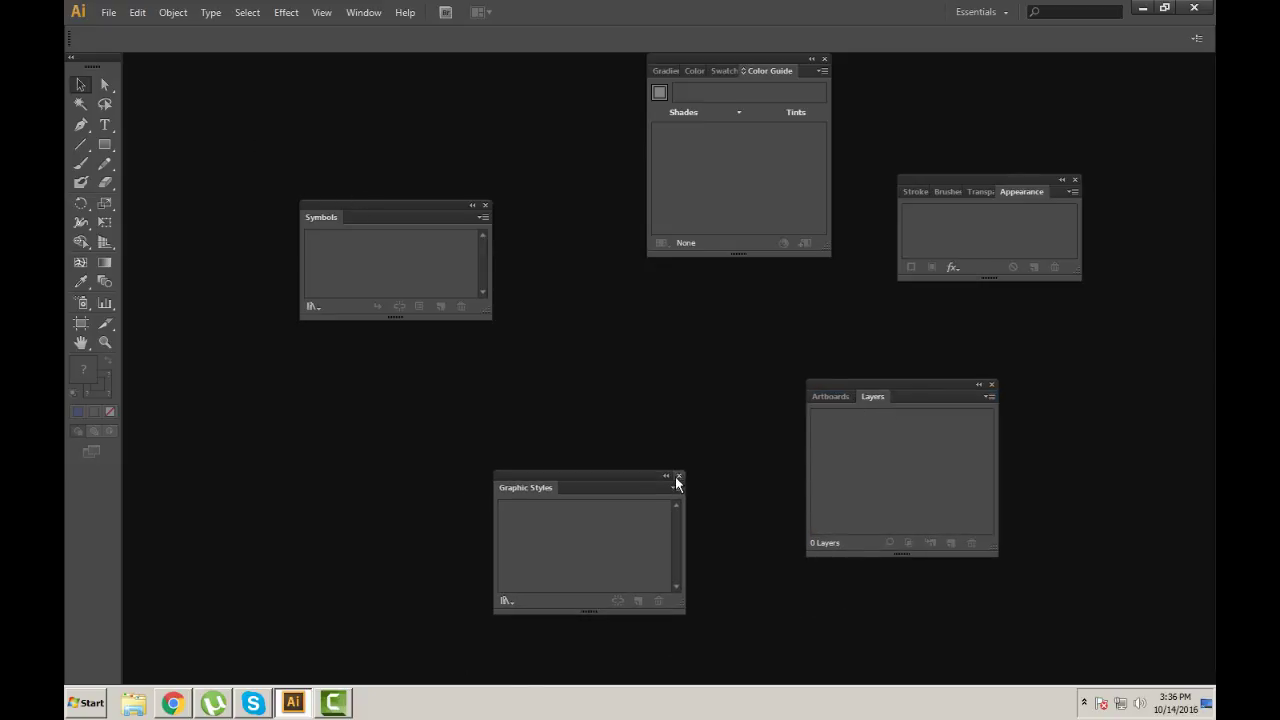
Close Graphic Styles and Symbols, stack the color, Layers and Appearance groups, and dock them right
left_click(676, 474)
left_click(485, 205)
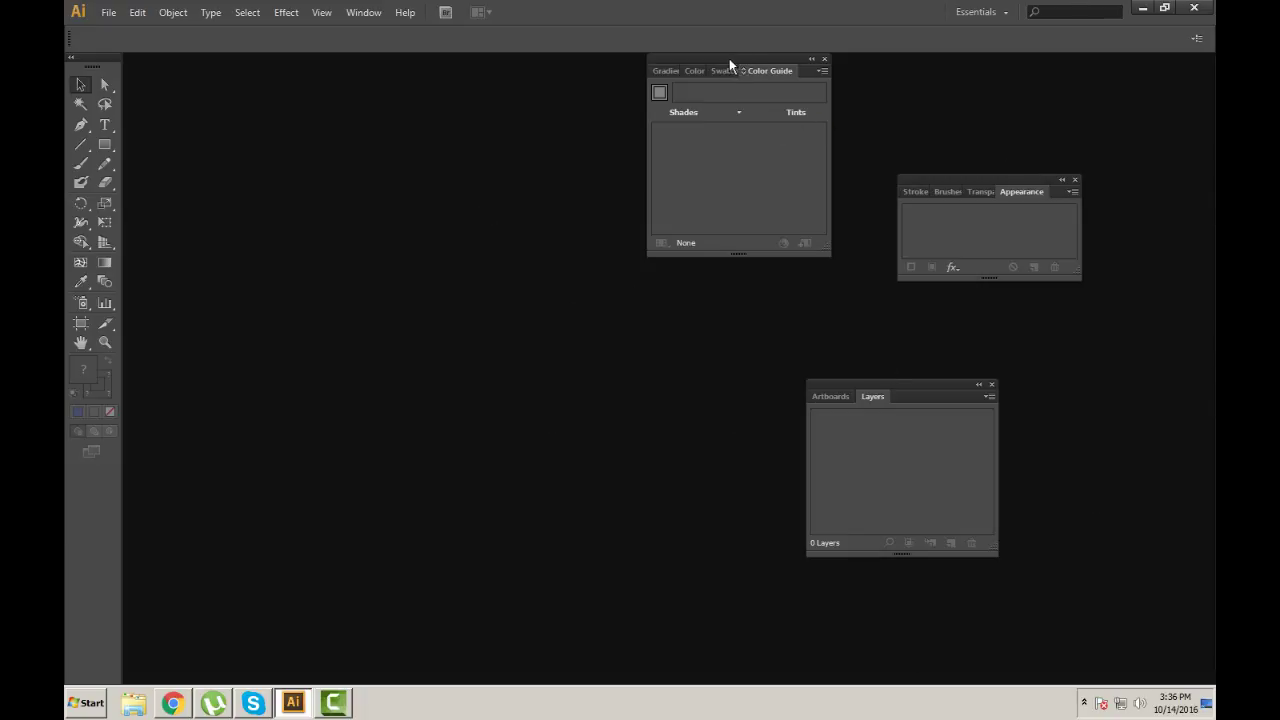
mouse_move(729, 59)
left_mouse_down()
mouse_move(513, 129)
mouse_move(511, 77)
left_mouse_up()
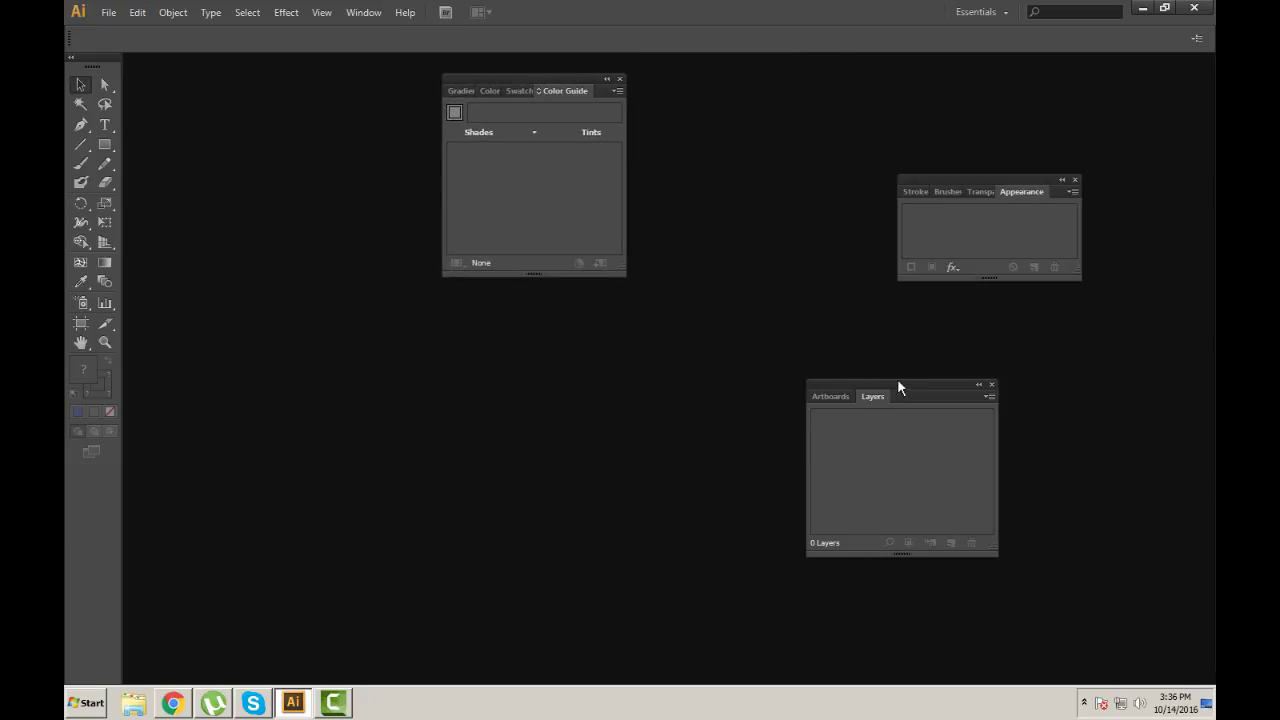
mouse_move(907, 380)
left_mouse_down()
mouse_move(801, 370)
mouse_move(684, 421)
mouse_move(597, 369)
mouse_move(689, 394)
mouse_move(580, 326)
mouse_move(569, 282)
left_mouse_up()
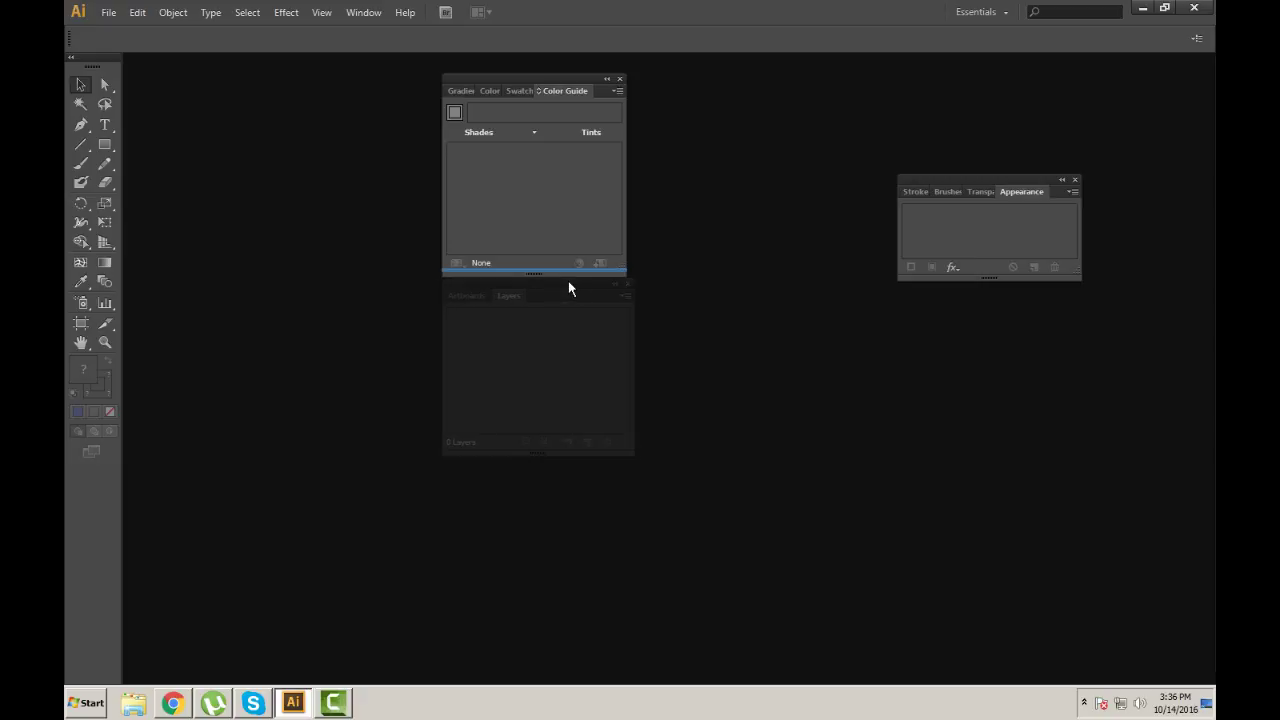
left_click_drag(568, 282, 568, 282)
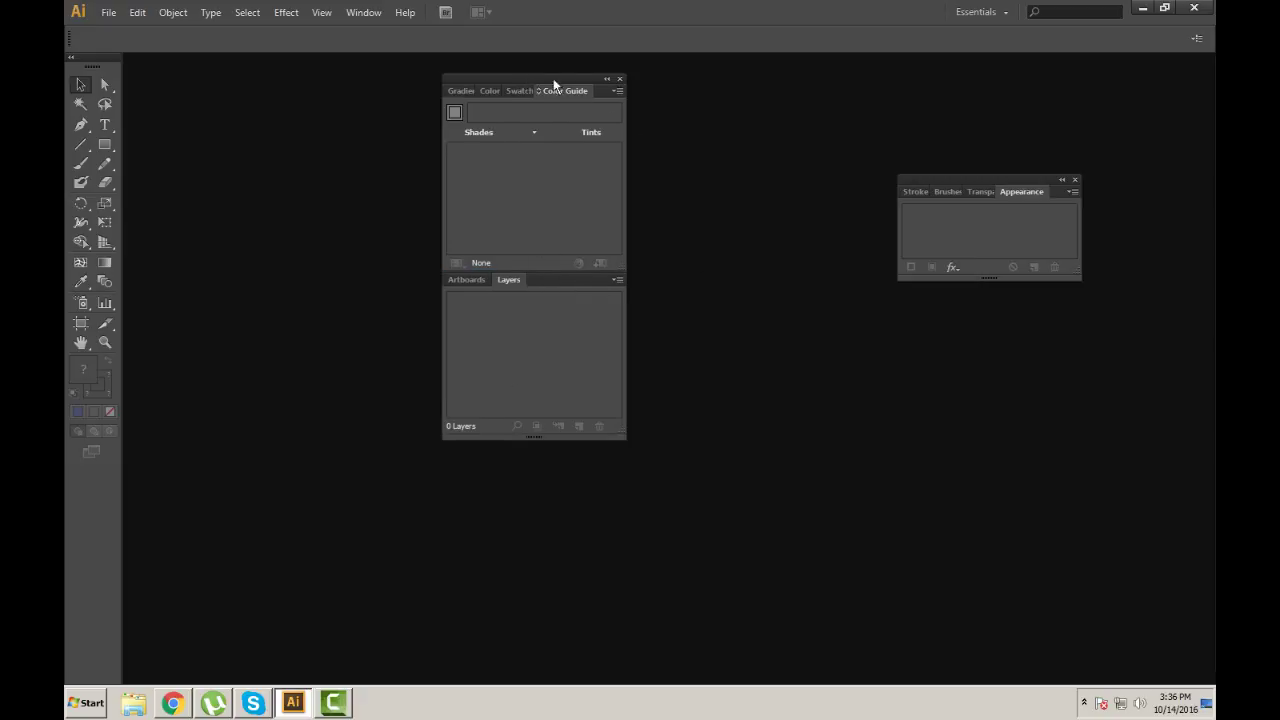
left_click_drag(553, 84, 544, 144)
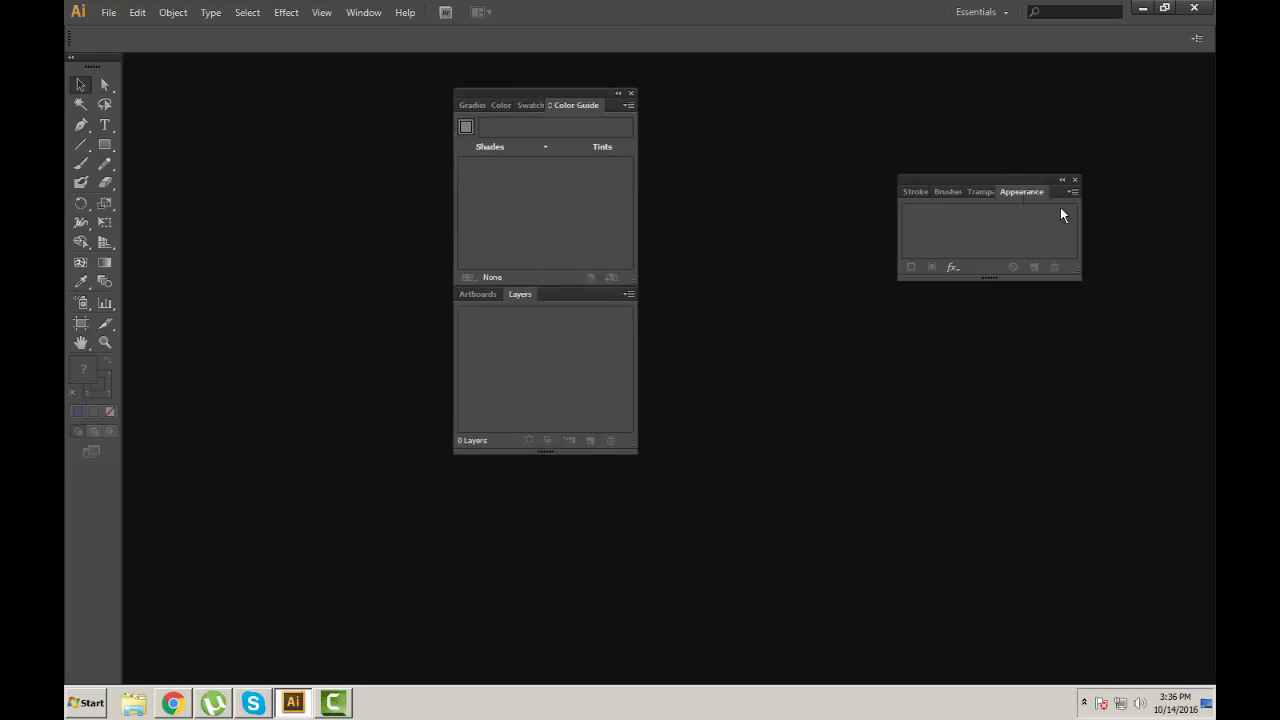
left_click_drag(984, 178, 534, 442)
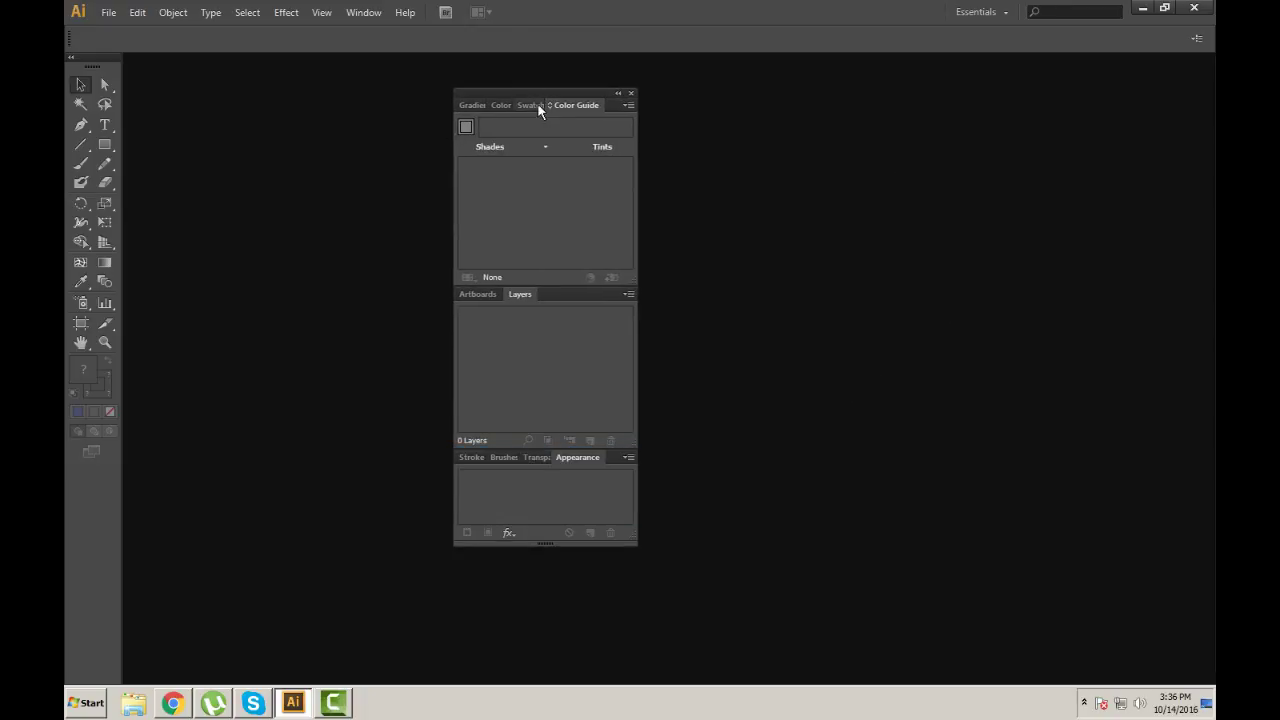
left_click_drag(525, 87, 1103, 52)
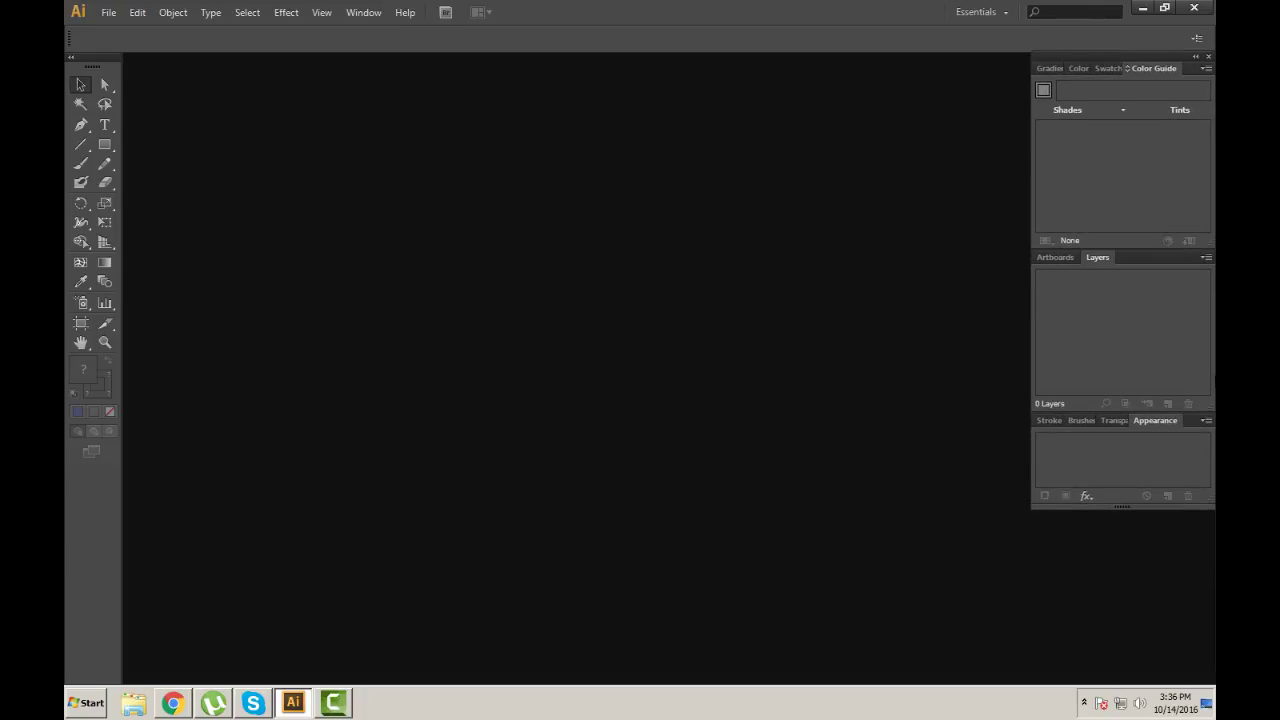
Add the Character panel without OpenType, docked below the Appearance group
left_click(363, 12)
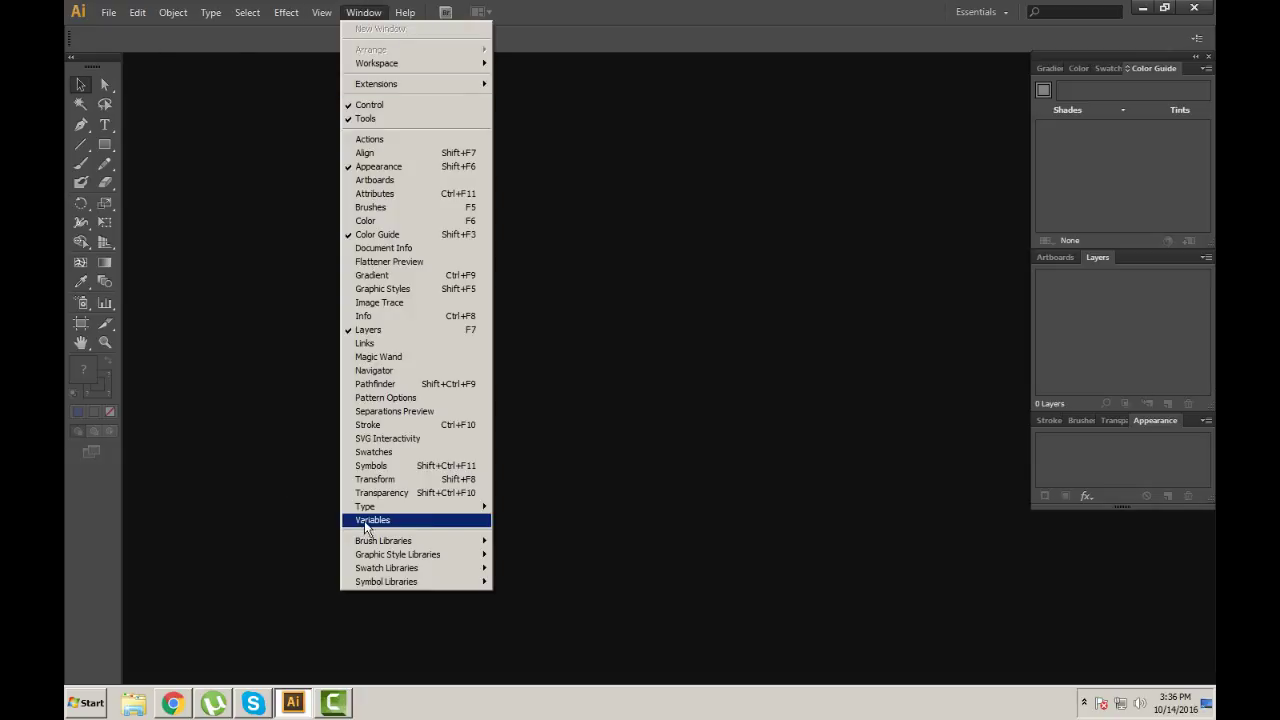
mouse_move(365, 506)
left_click(536, 505)
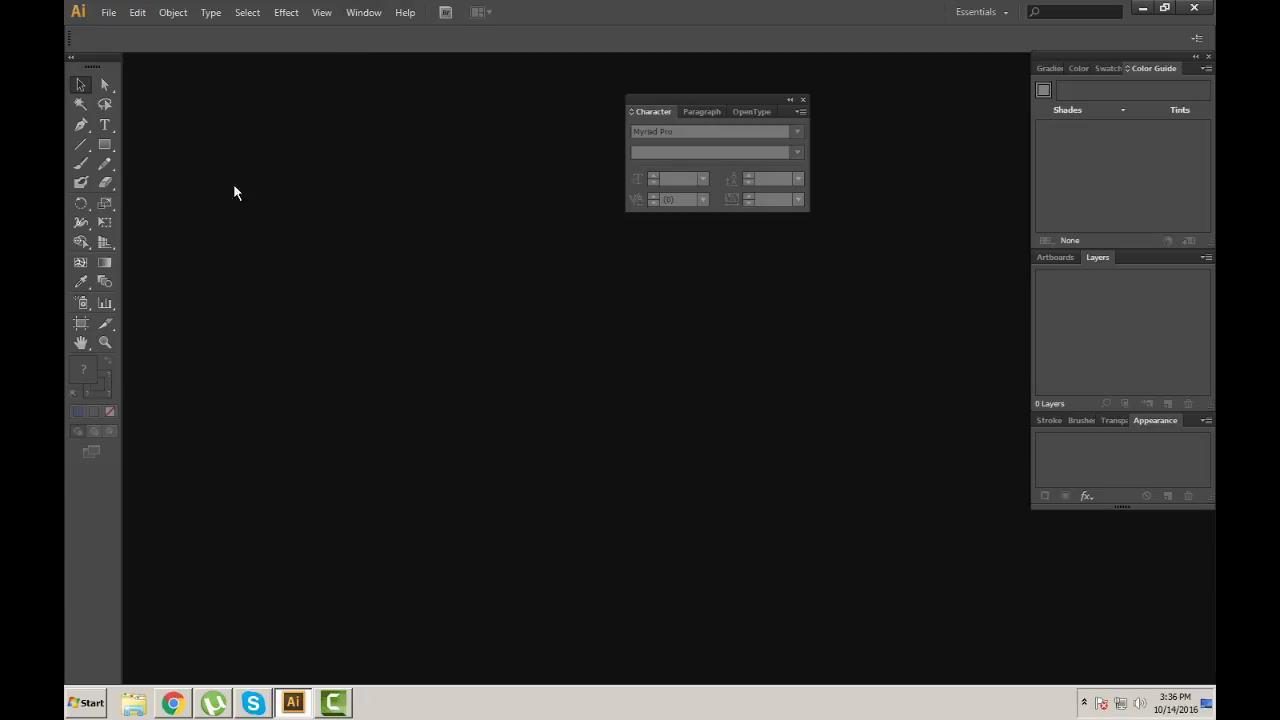
left_click_drag(665, 113, 622, 241)
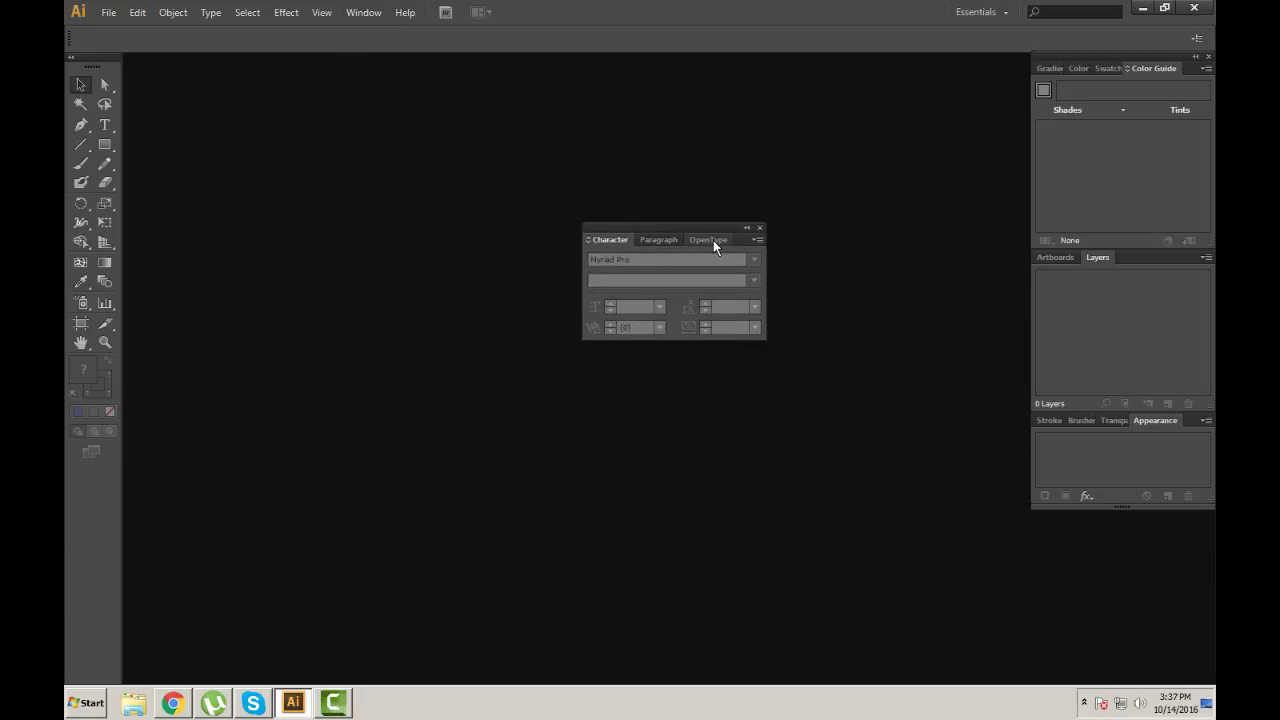
mouse_move(713, 240)
left_mouse_down()
mouse_move(417, 322)
mouse_move(459, 338)
left_mouse_up()
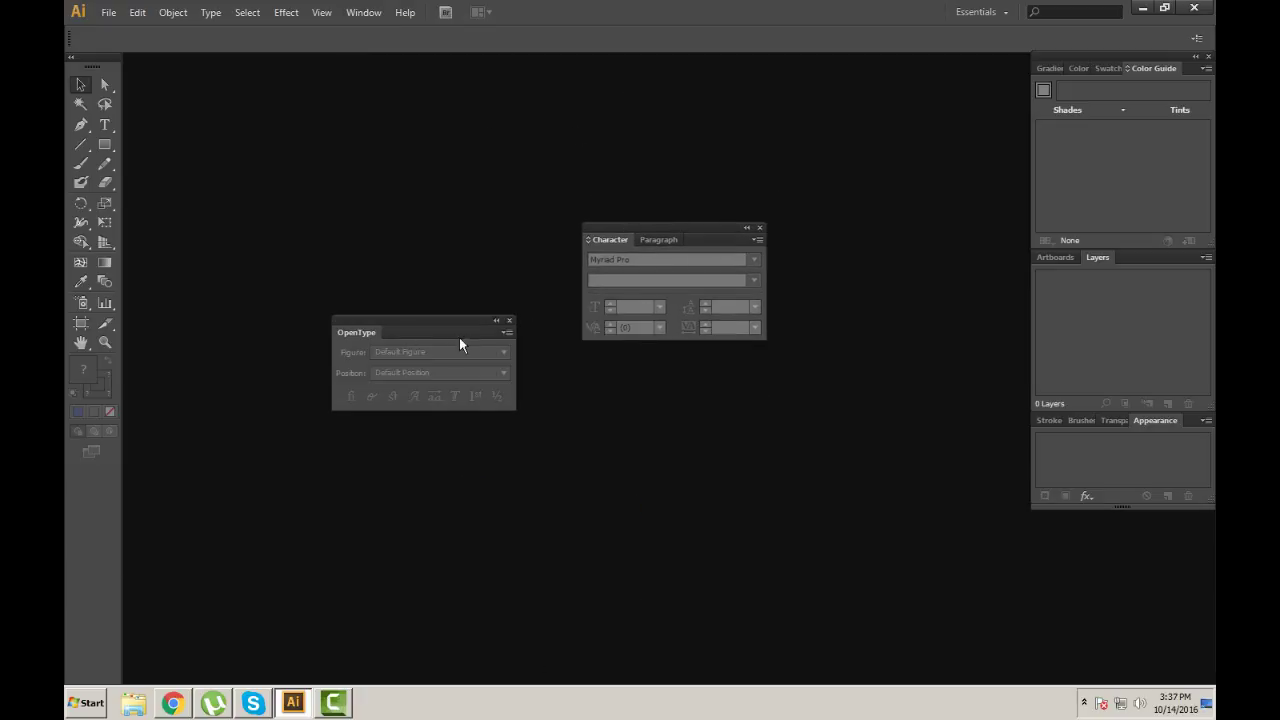
left_click(509, 321)
mouse_move(694, 231)
left_mouse_down()
mouse_move(1068, 516)
mouse_move(1149, 517)
left_mouse_up()
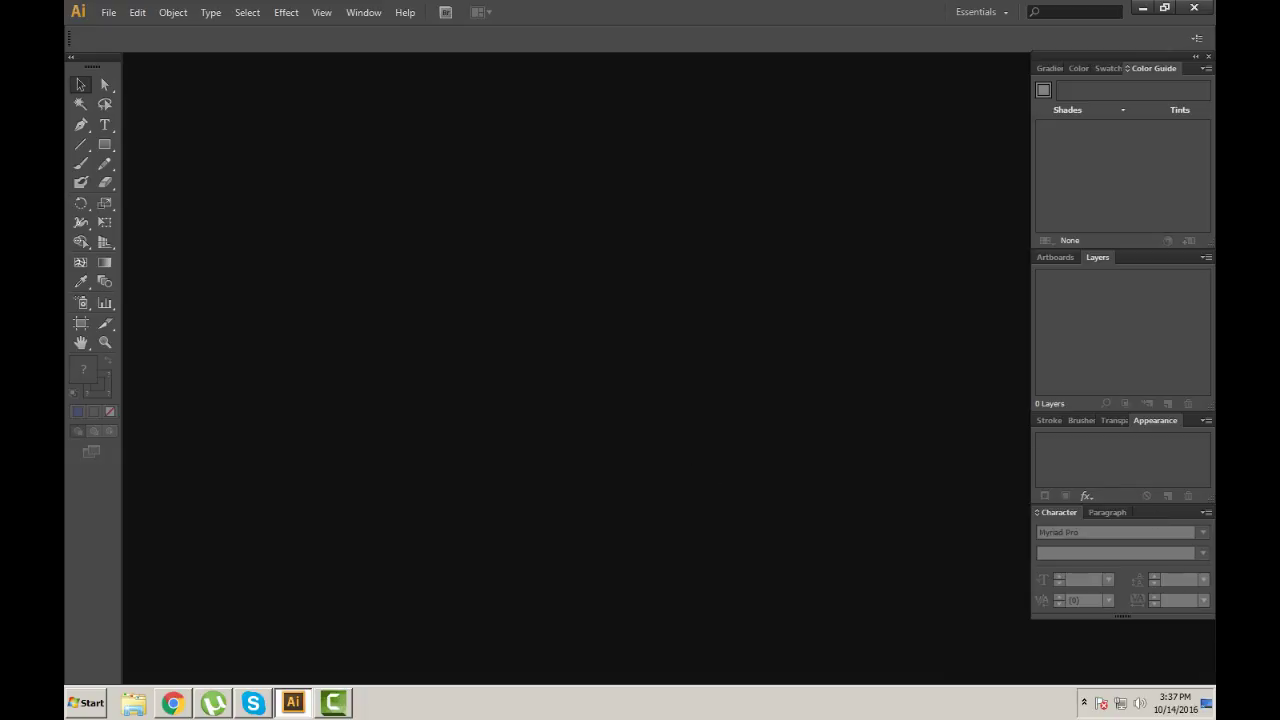
Dock the Align/Pathfinder group without Transform at the column bottom, shortening Layers to fit
left_click(360, 14)
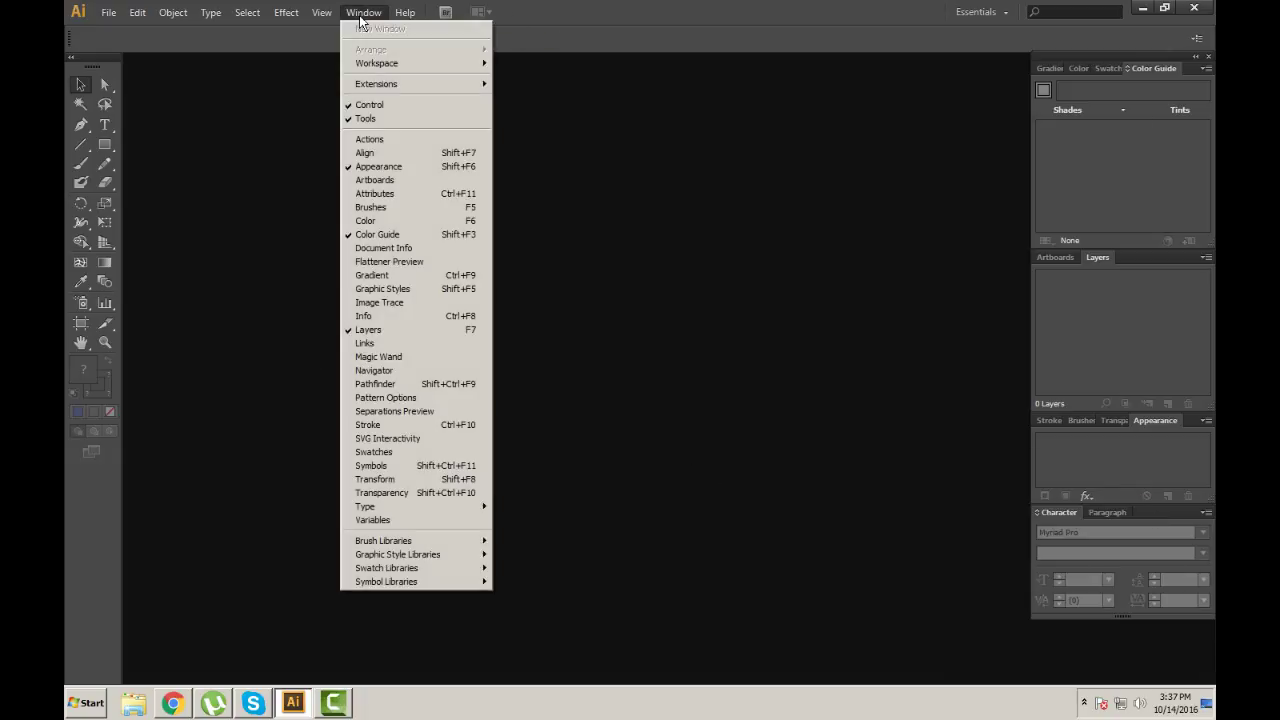
left_click(374, 384)
left_click_drag(247, 337, 580, 330)
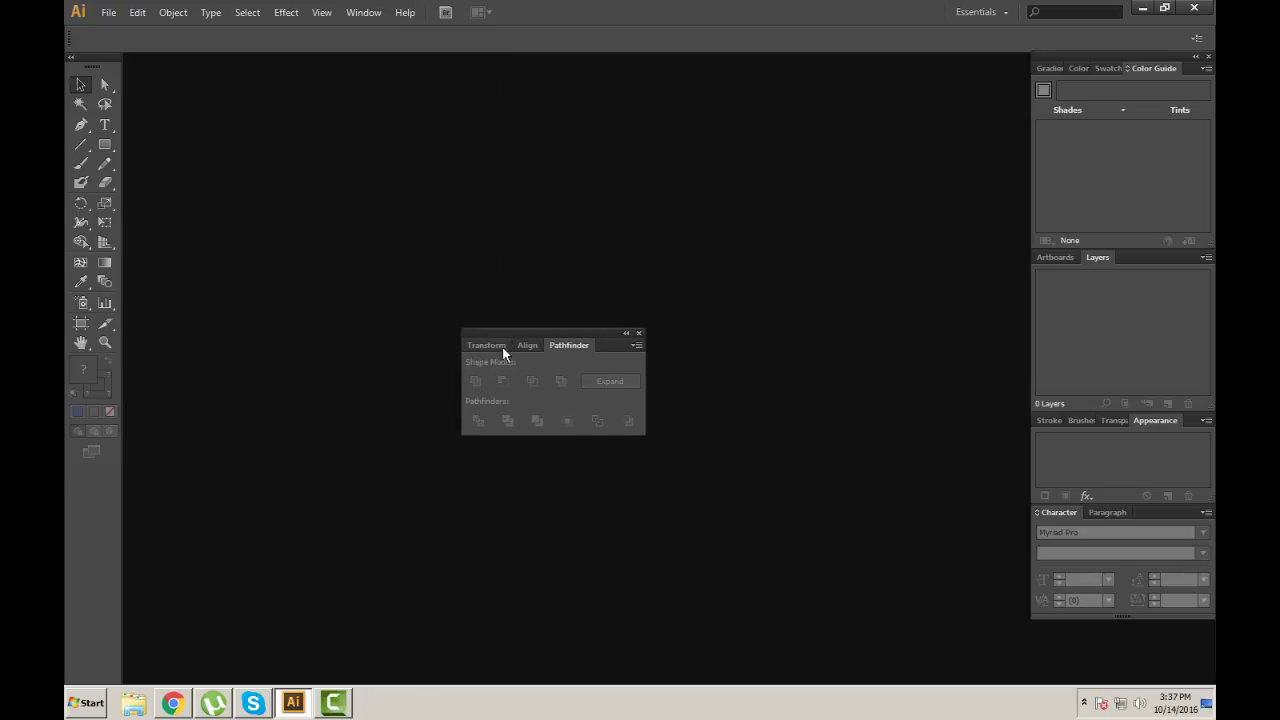
mouse_move(505, 345)
left_mouse_down()
mouse_move(229, 425)
mouse_move(190, 422)
left_mouse_up()
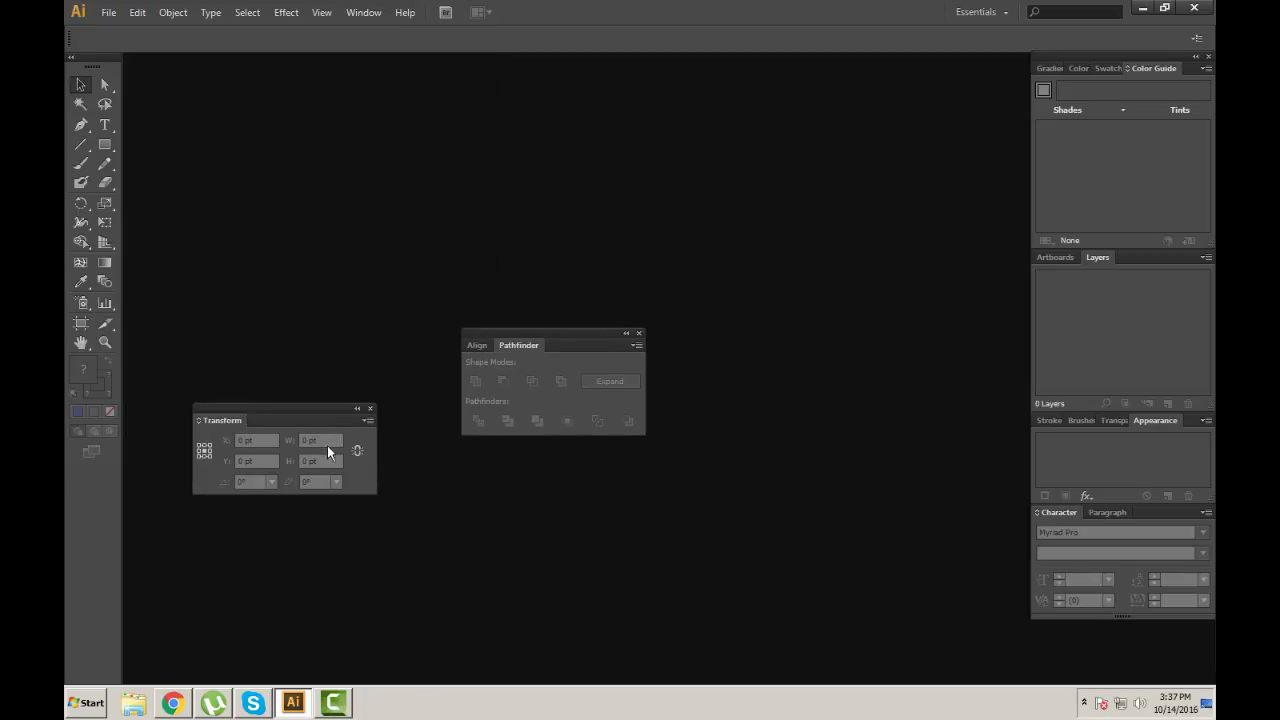
left_click(369, 409)
mouse_move(544, 340)
left_mouse_down()
mouse_move(985, 514)
mouse_move(1145, 597)
mouse_move(1125, 584)
left_mouse_up()
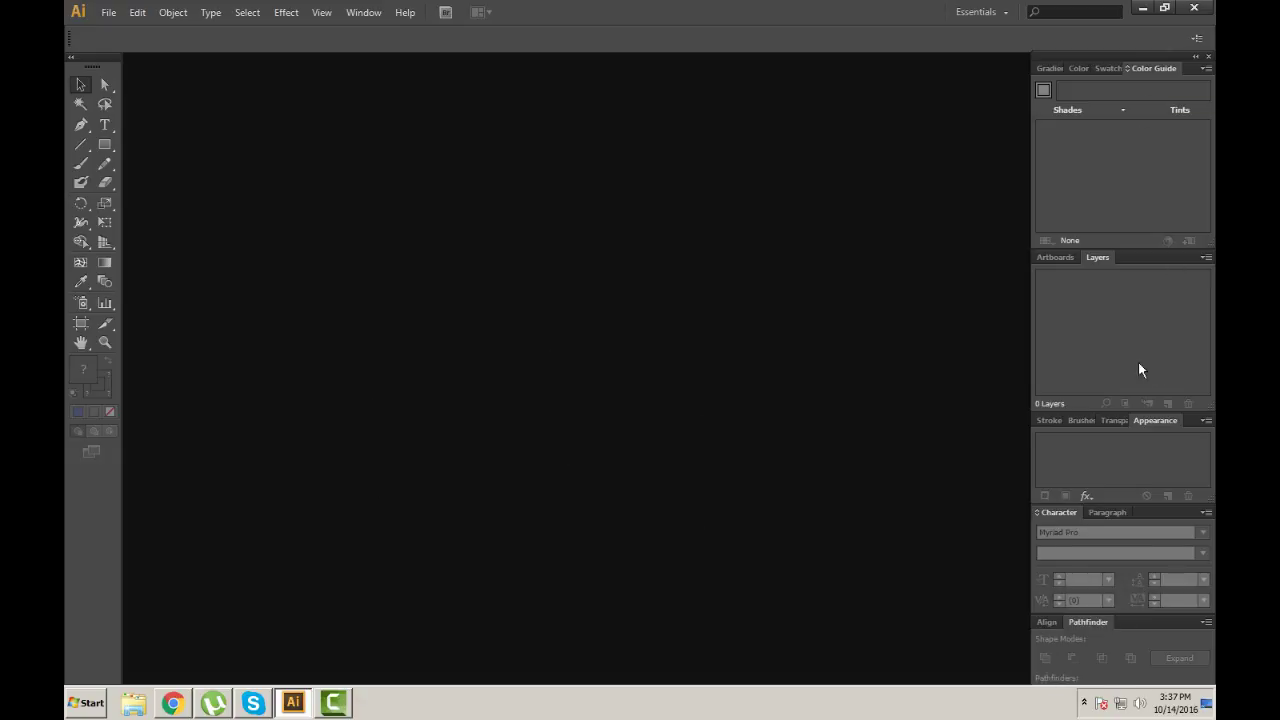
left_click_drag(1126, 413, 1122, 369)
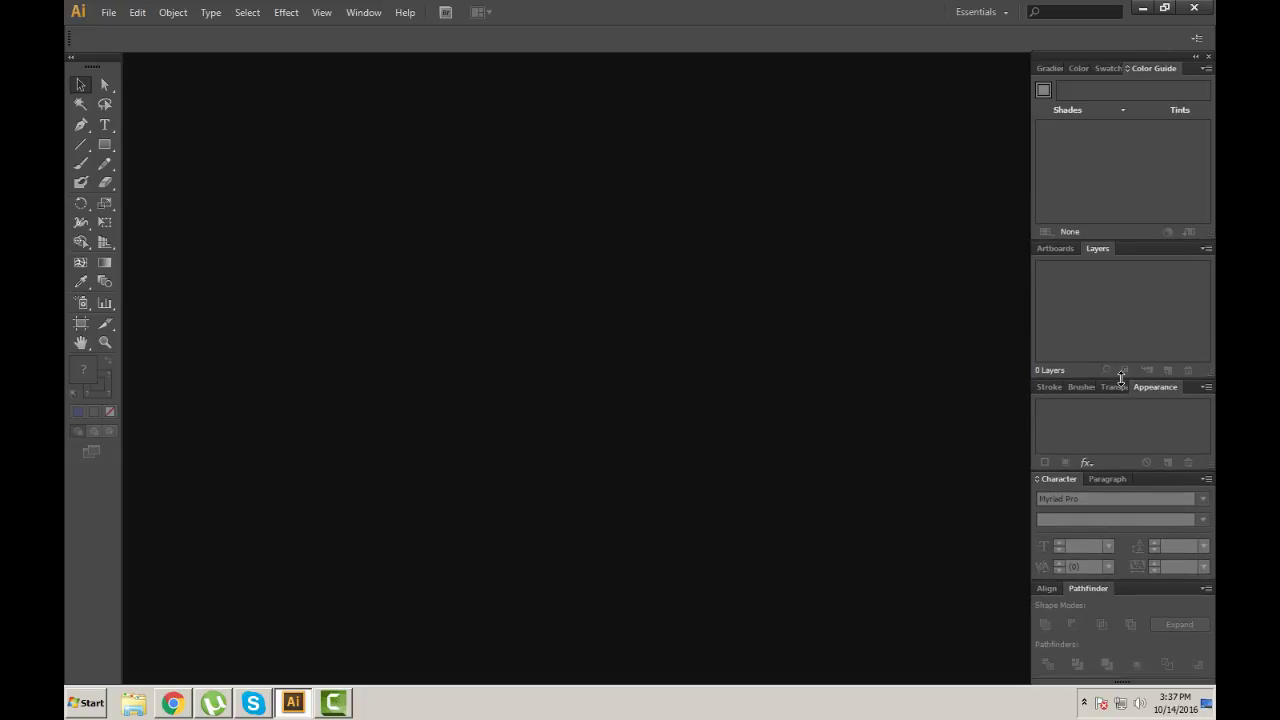
Preview the top group's tabs, returning it to Color Guide
left_click(1085, 68)
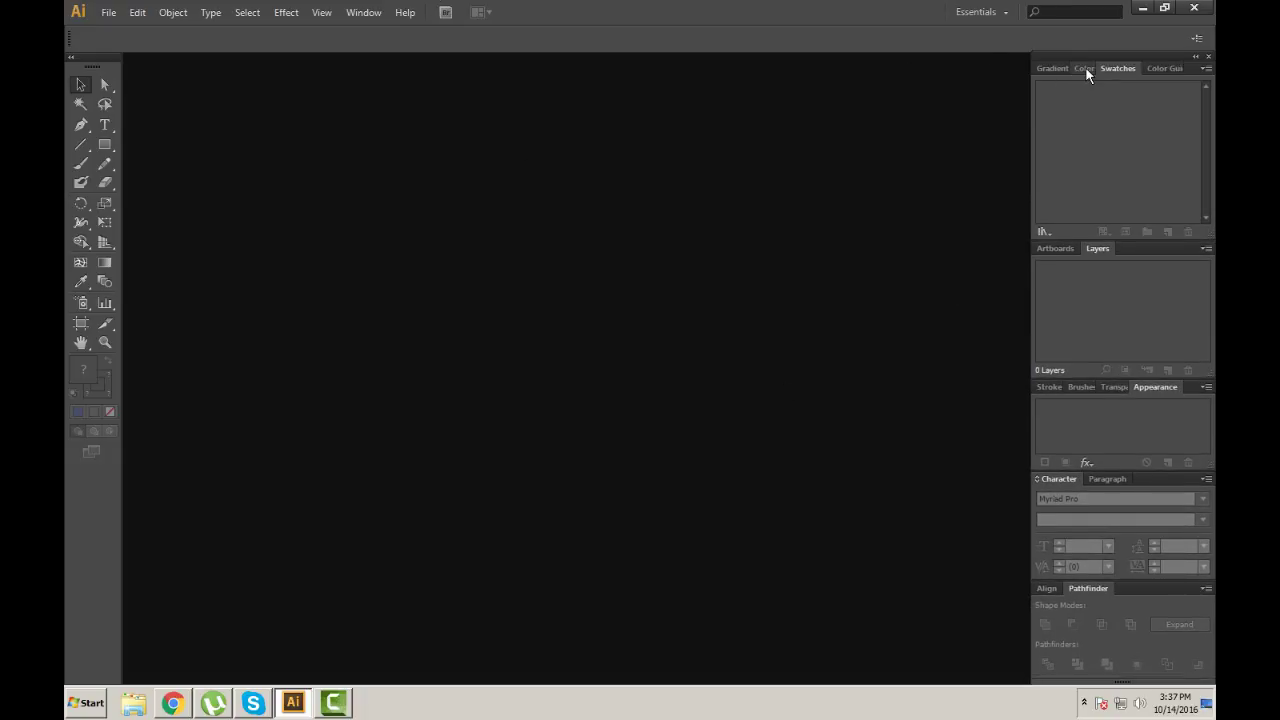
left_click(1115, 68)
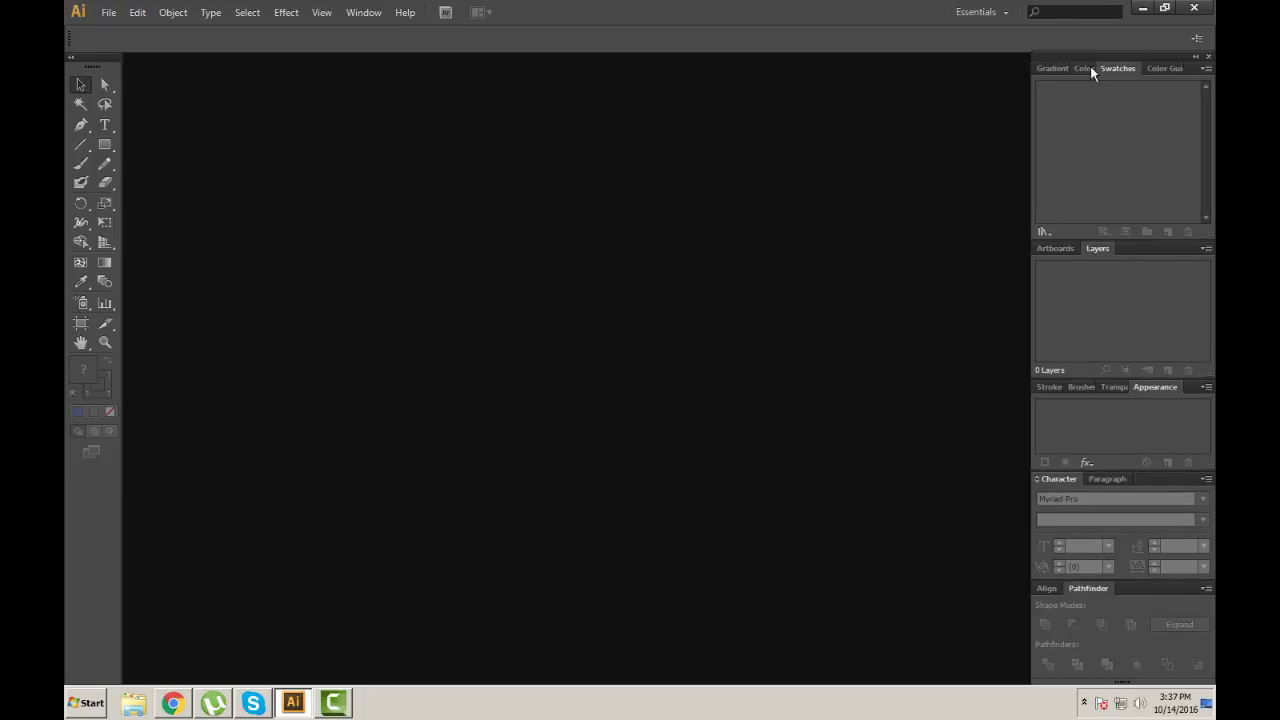
left_click(1151, 68)
left_click(366, 13)
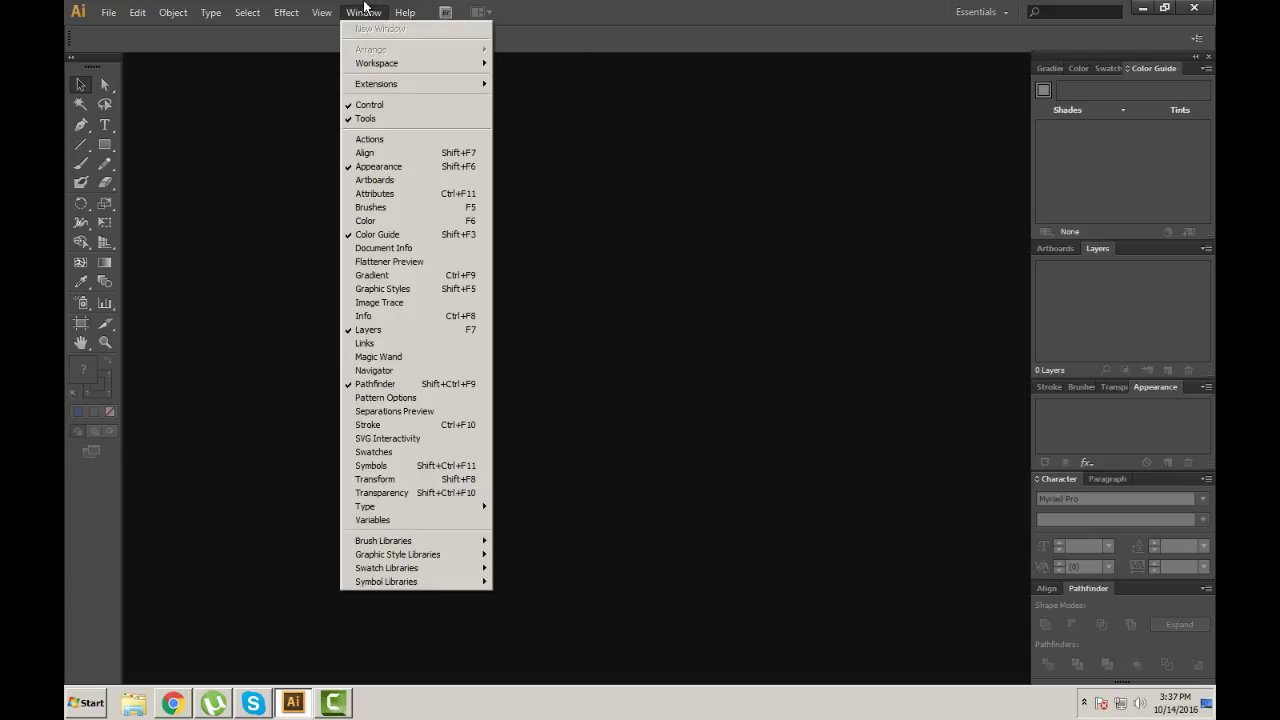
Tab Image Trace into the Appearance group and dock that group below Align/Pathfinder
left_click(380, 302)
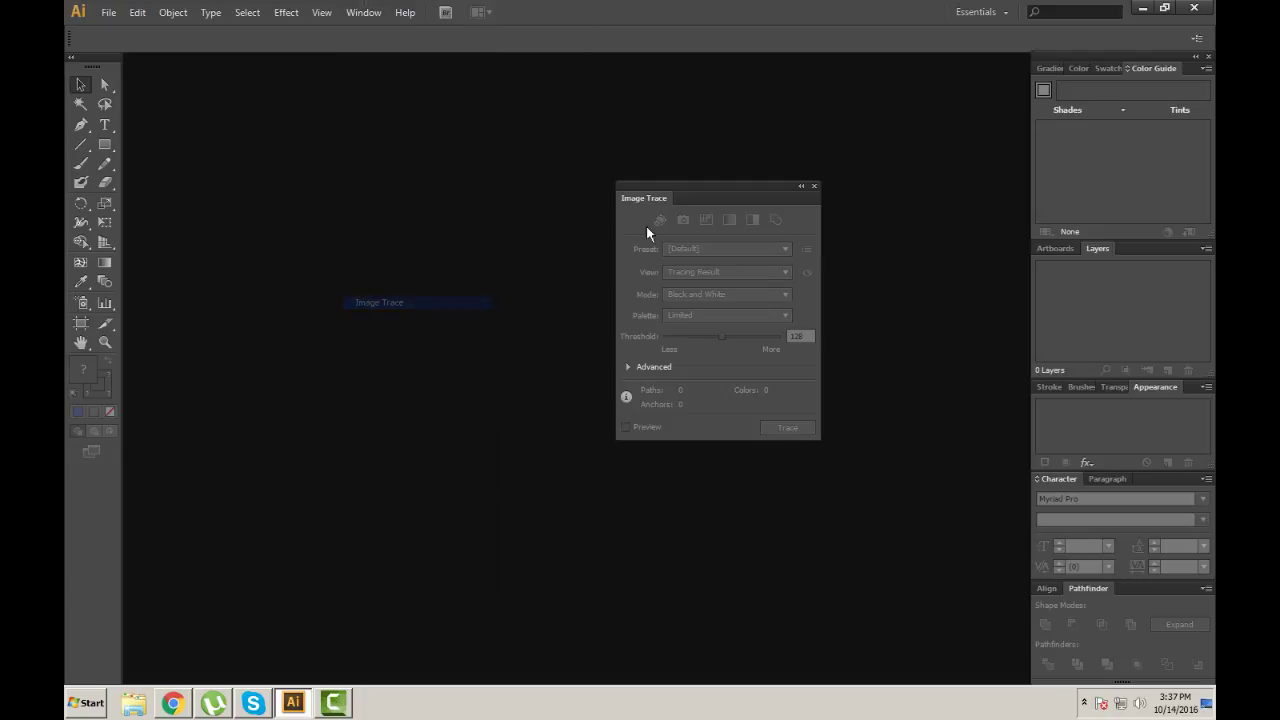
left_click_drag(693, 185, 1162, 380)
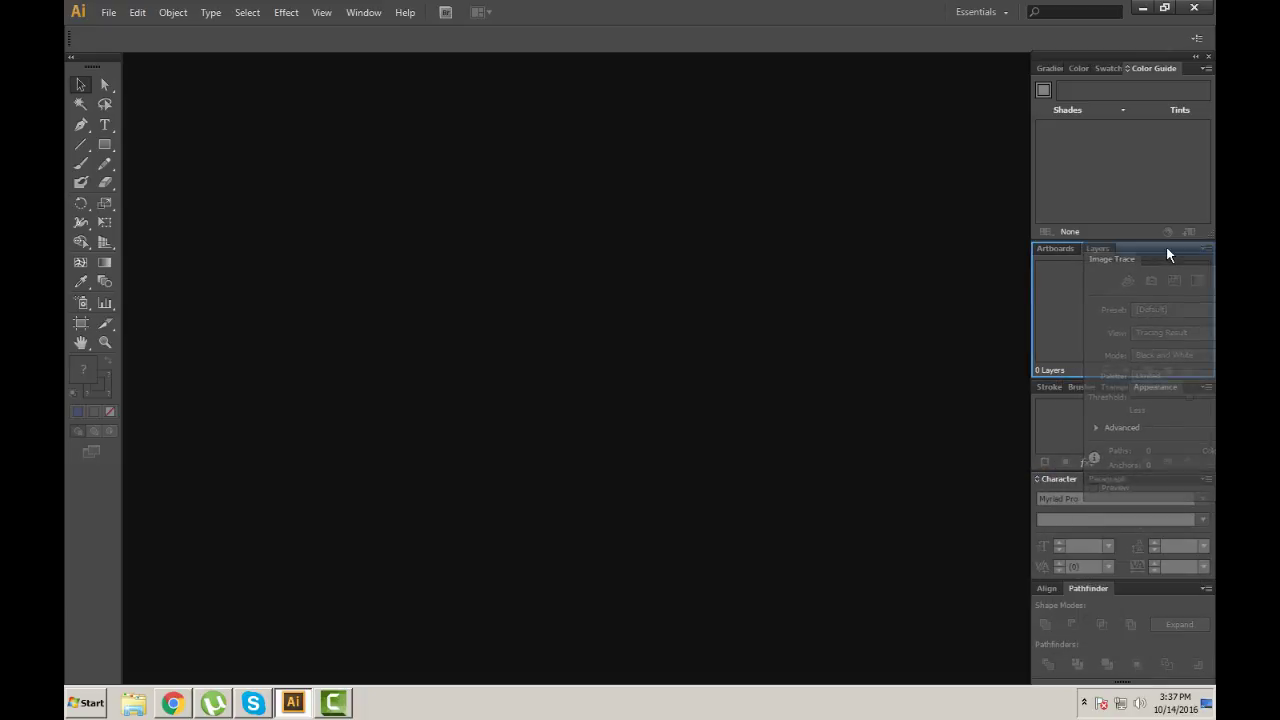
mouse_move(1162, 380)
left_mouse_down()
mouse_move(1183, 412)
mouse_move(1188, 389)
left_mouse_up()
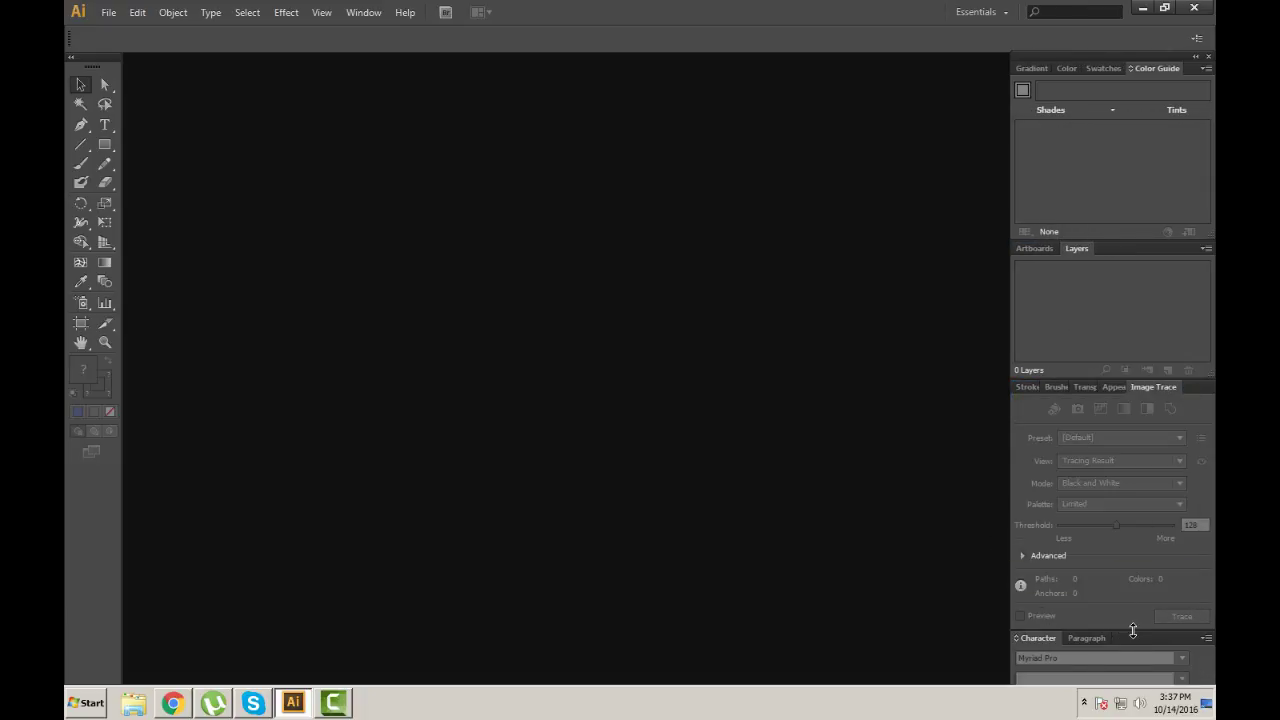
left_click_drag(1133, 630, 1130, 544)
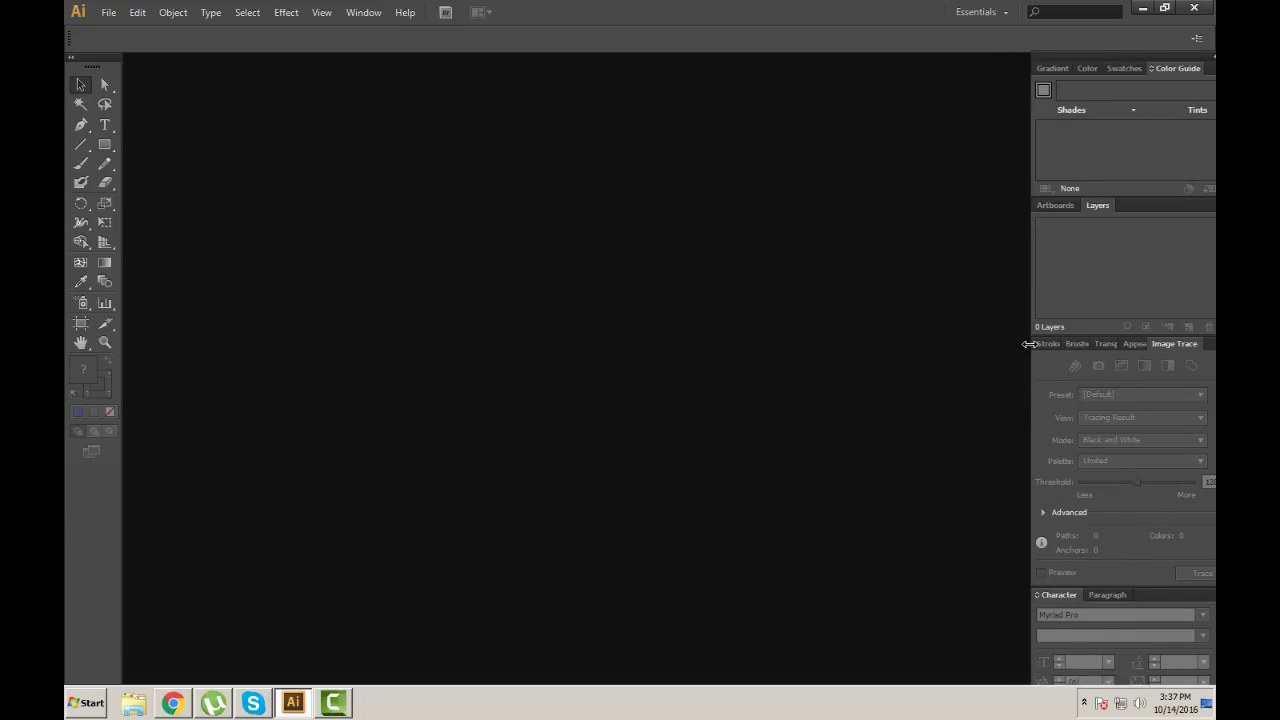
left_click_drag(1201, 343, 733, 320)
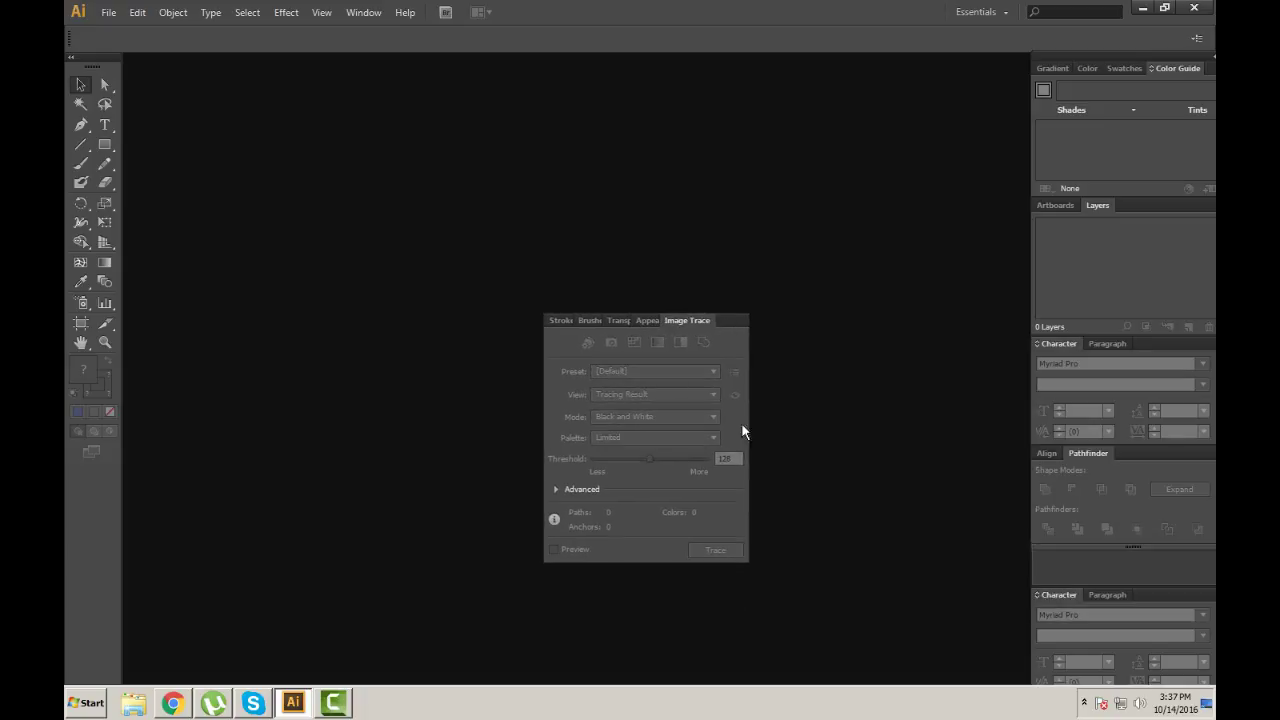
left_click(646, 320)
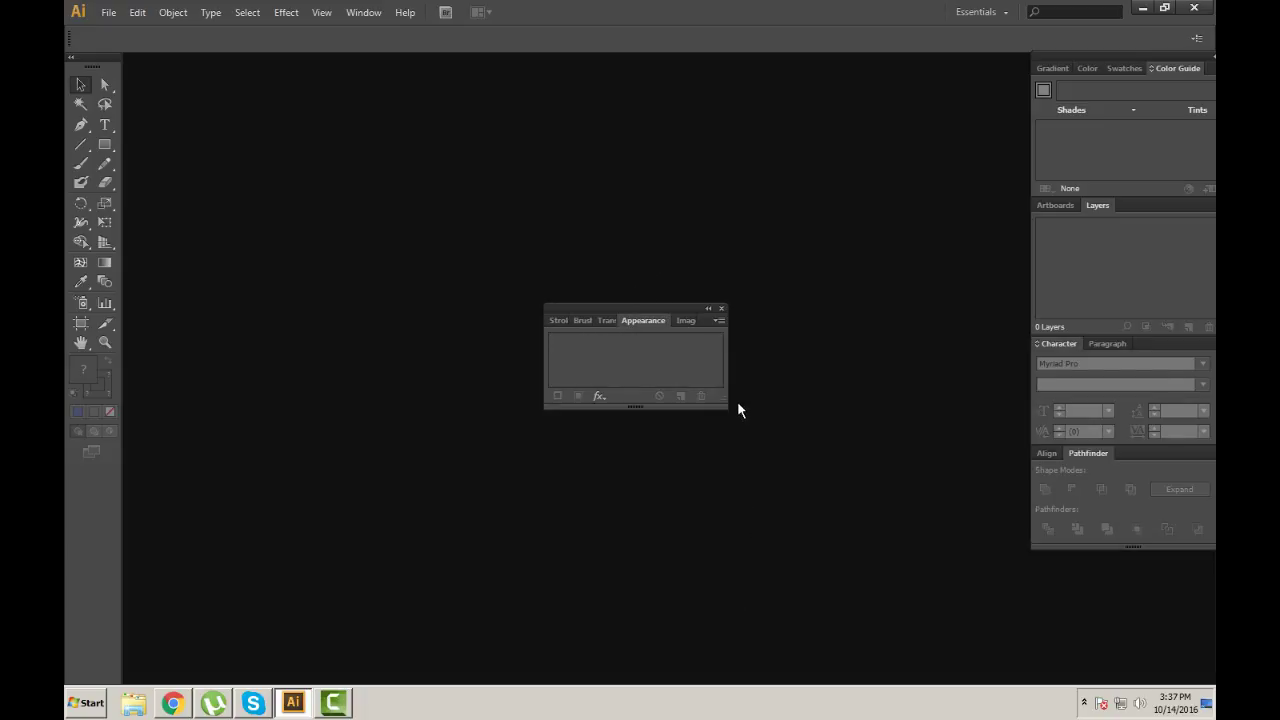
left_click_drag(657, 309, 1146, 526)
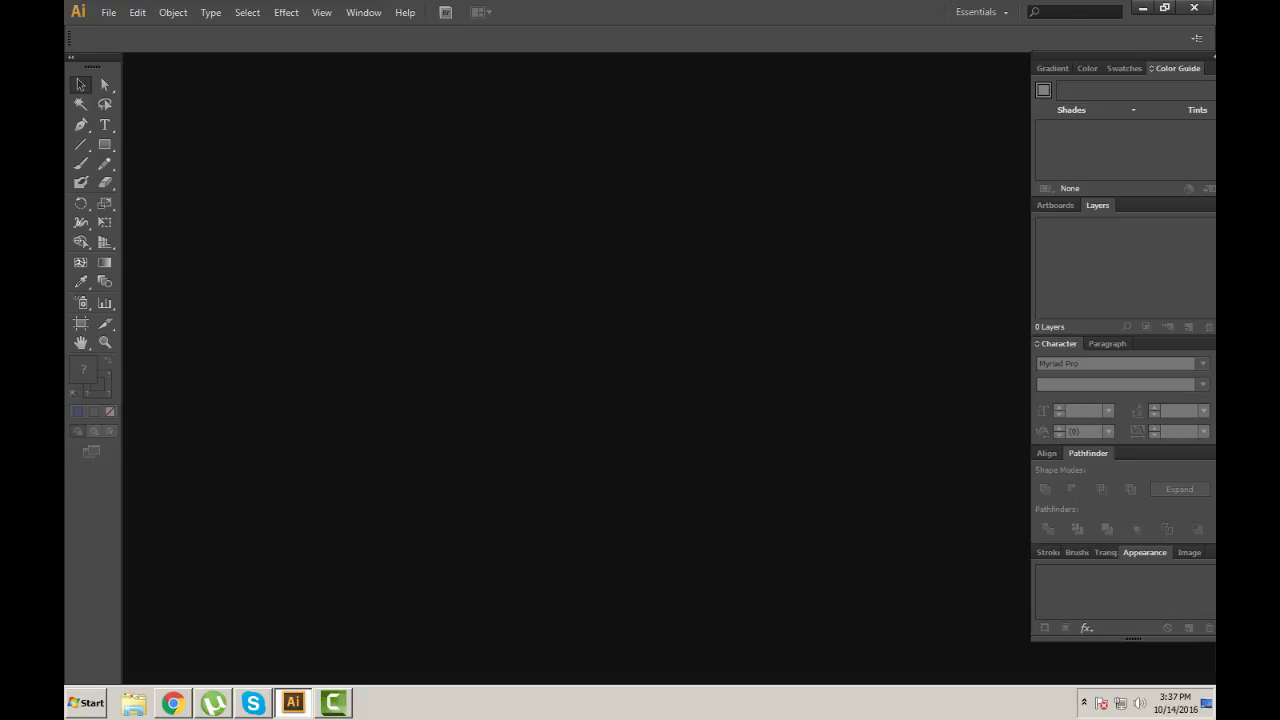
Check the tabs in the Swatches, Align/Pathfinder and bottom groups, ending on Image Trace
left_click(1120, 70)
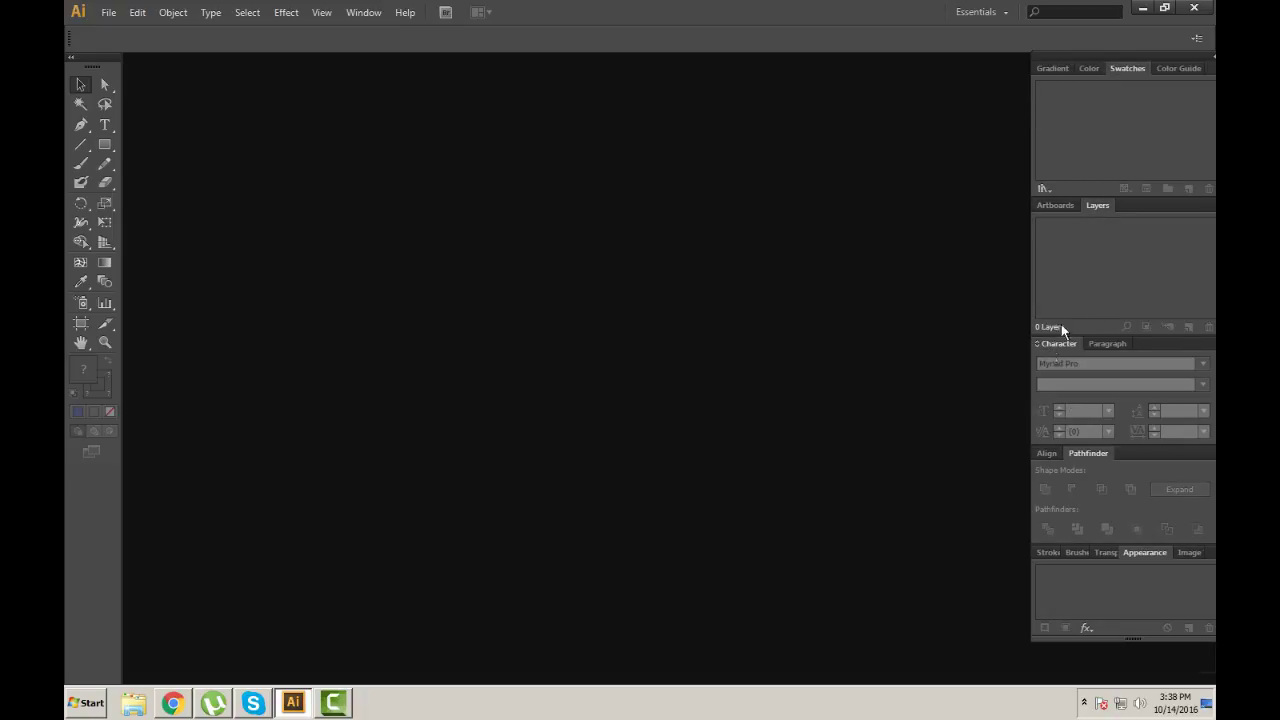
left_click(1044, 454)
left_click(1090, 454)
left_click(1048, 553)
left_click(1085, 553)
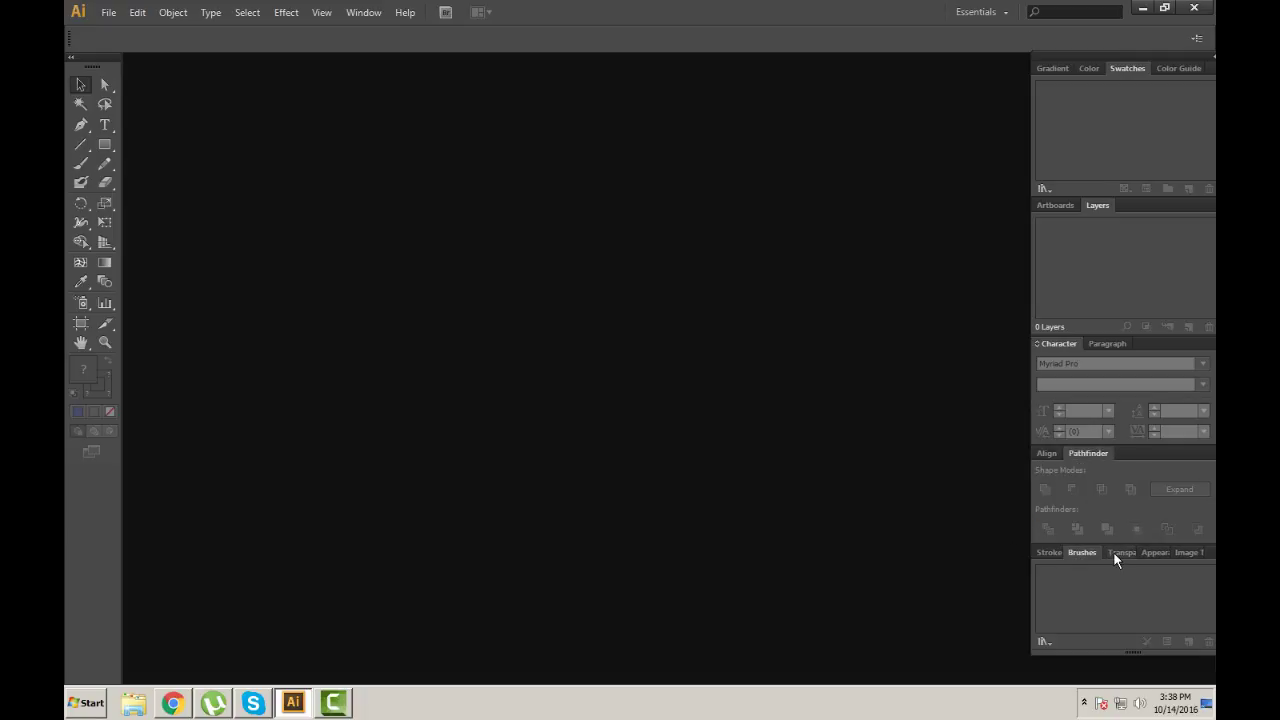
left_click(1124, 553)
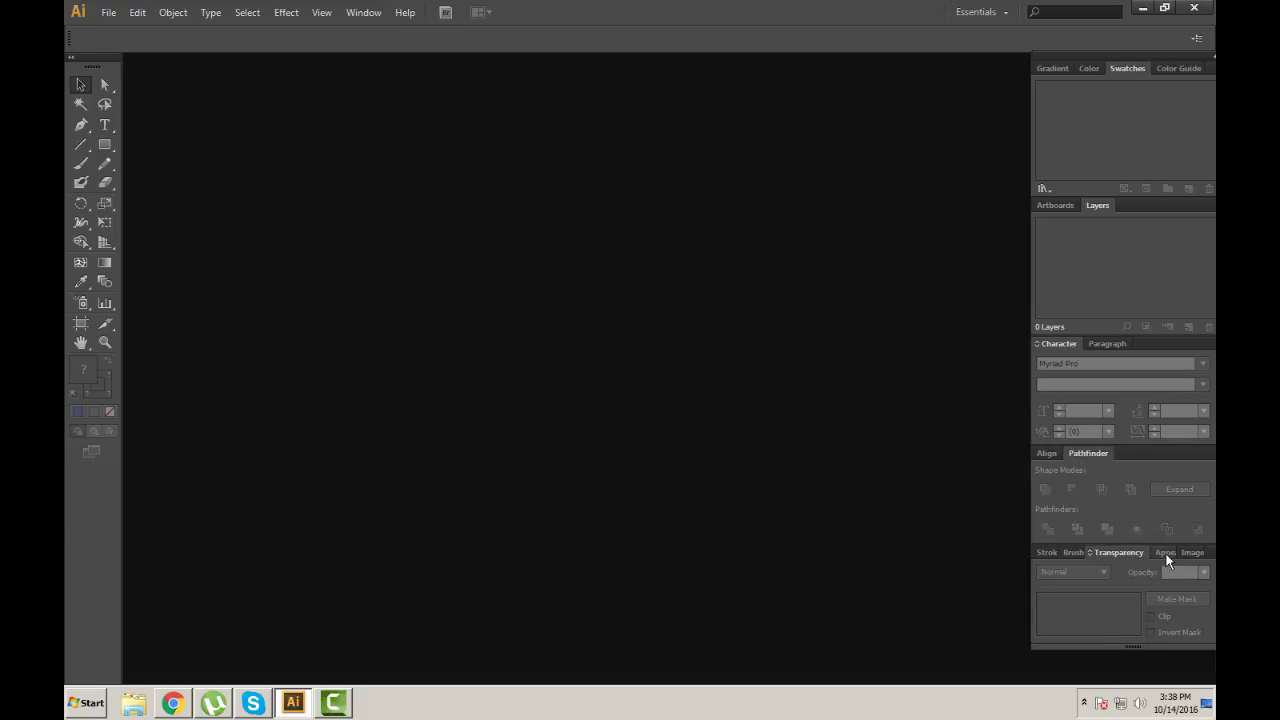
left_click(1162, 553)
left_click(1190, 553)
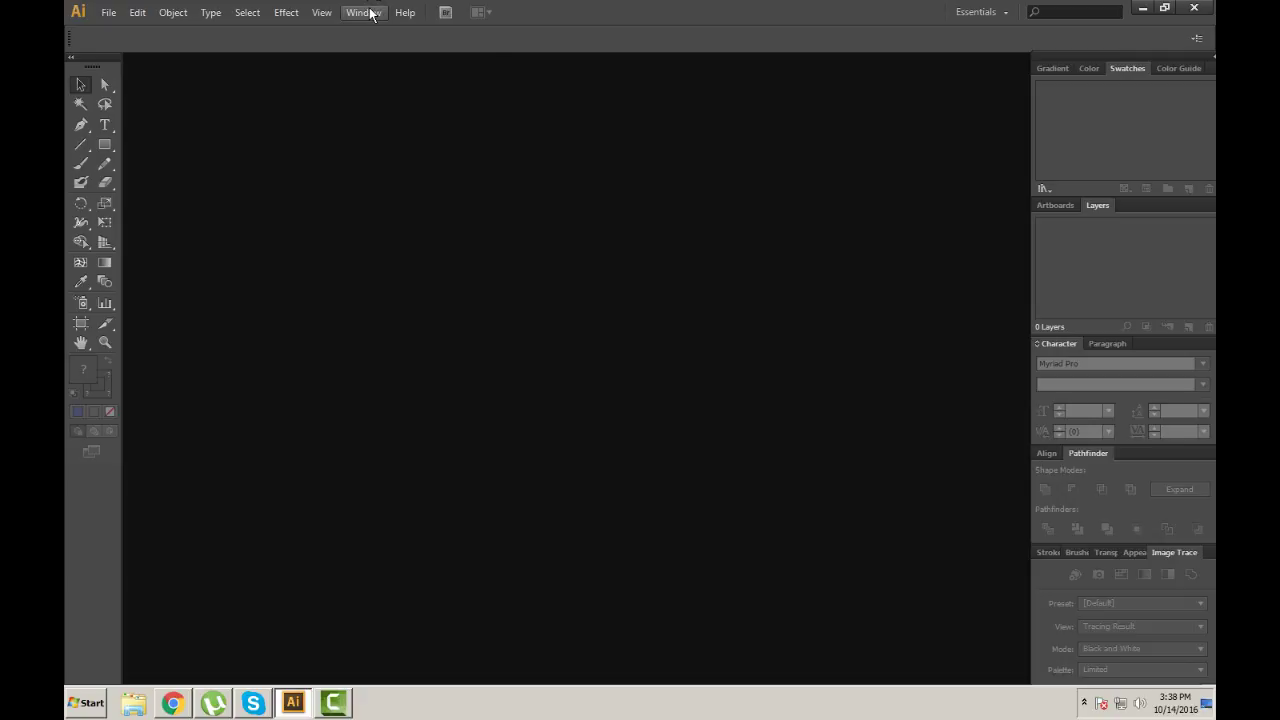
Save the current panel layout as a new workspace named 'Episode 2 workspace'
left_click(372, 11)
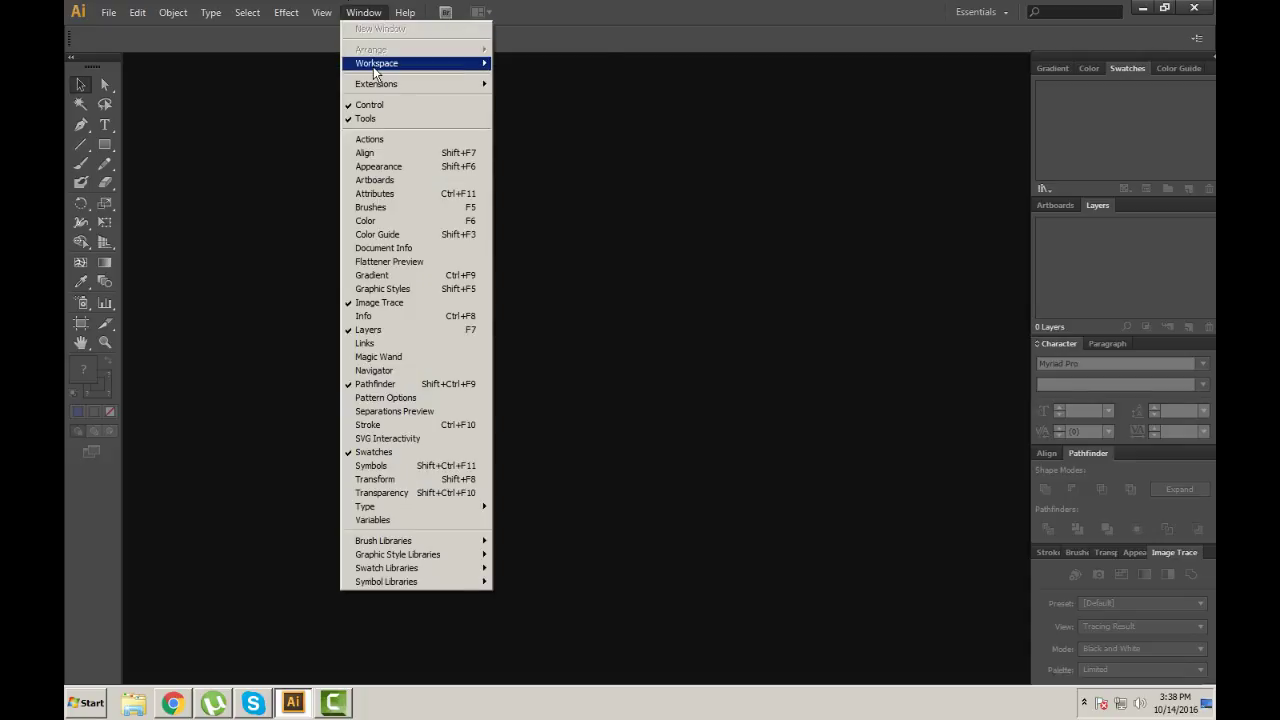
mouse_move(377, 63)
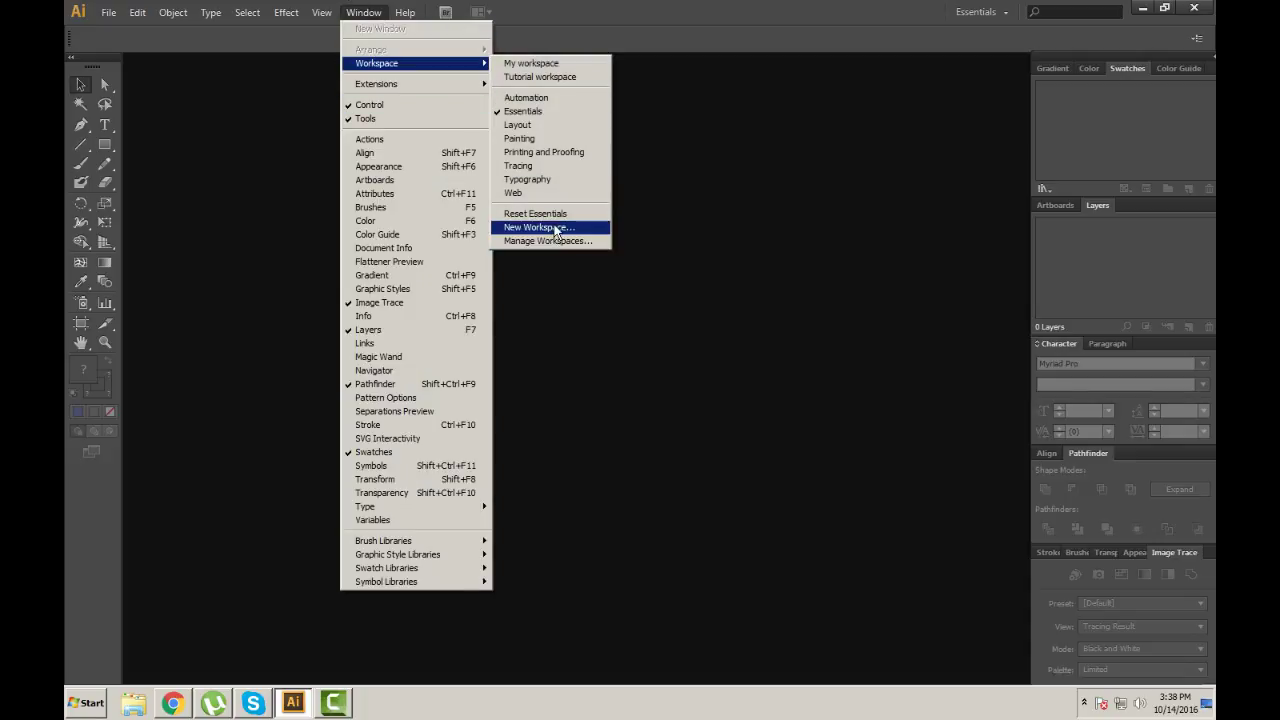
left_click(550, 227)
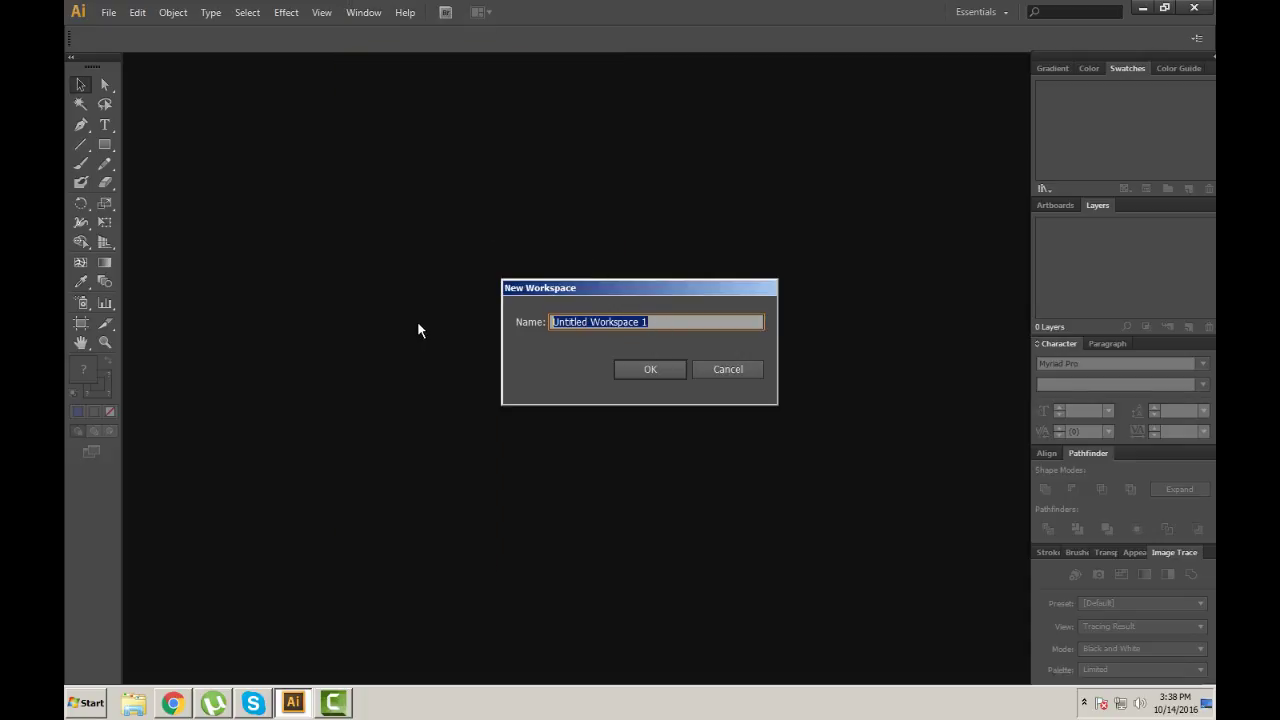
type("E")
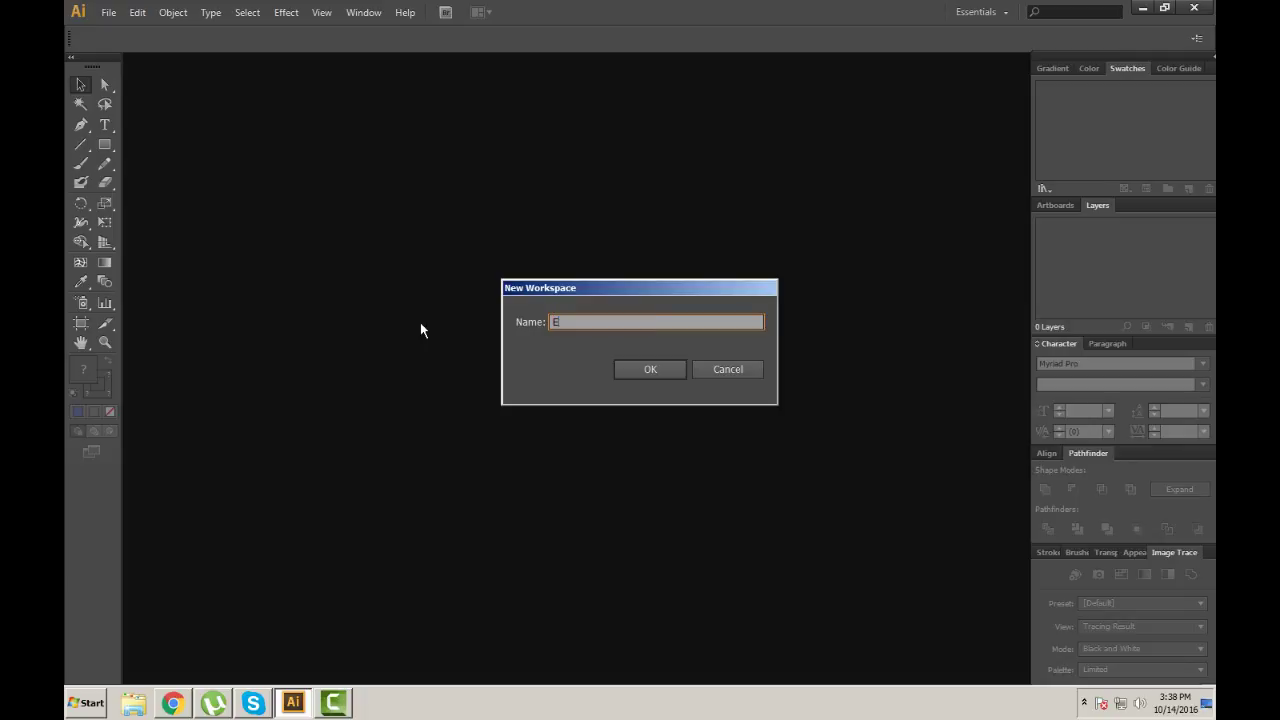
type("pisode")
type(" 2")
type("workspace")
left_click(647, 372)
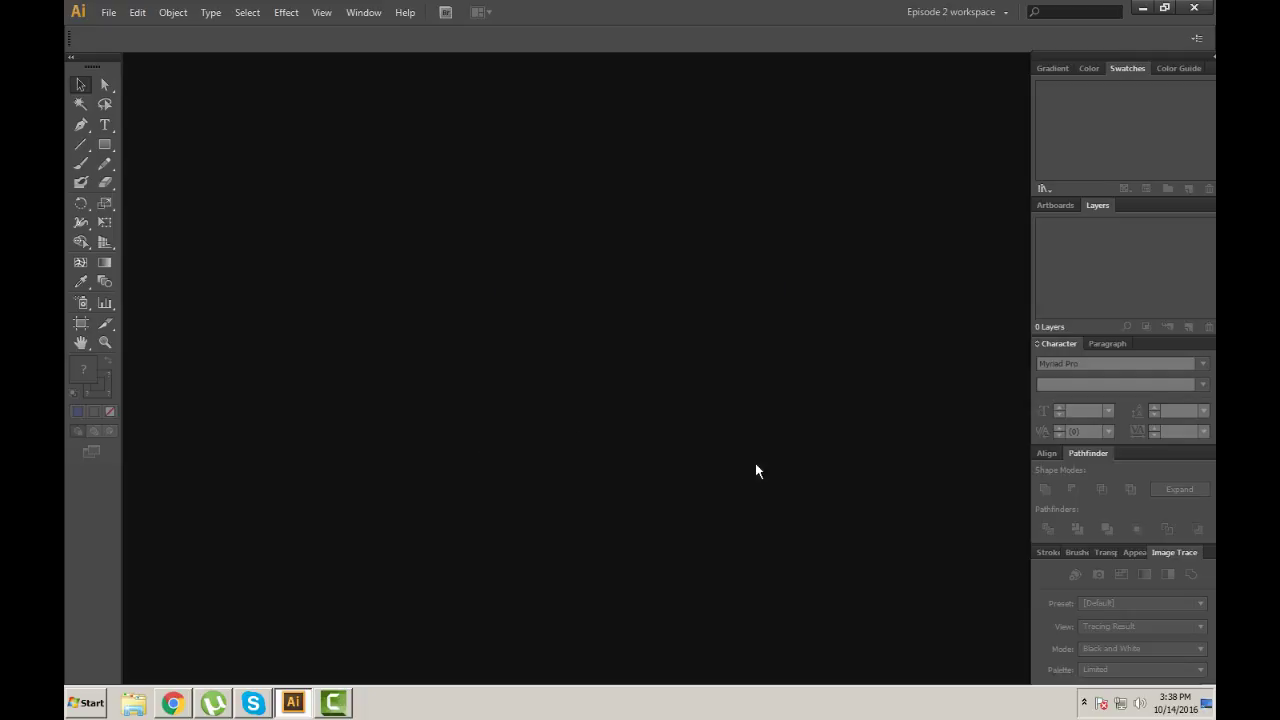
left_click(962, 13)
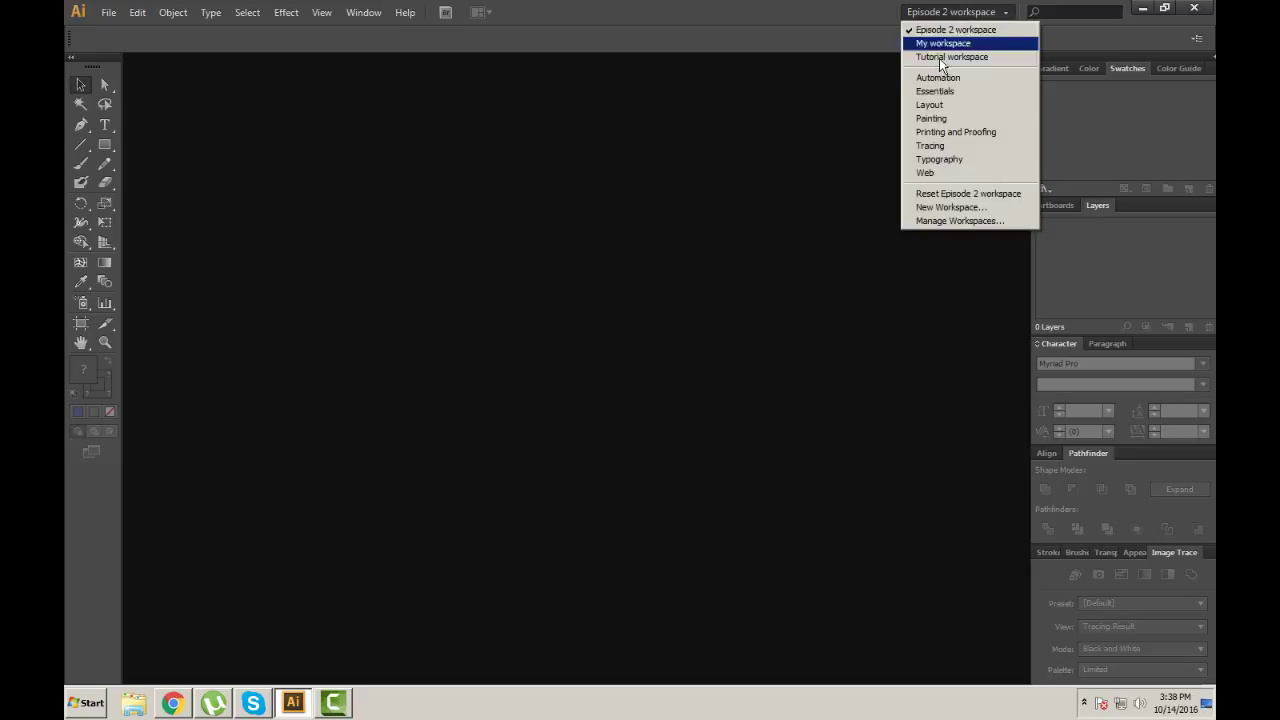
left_click(943, 119)
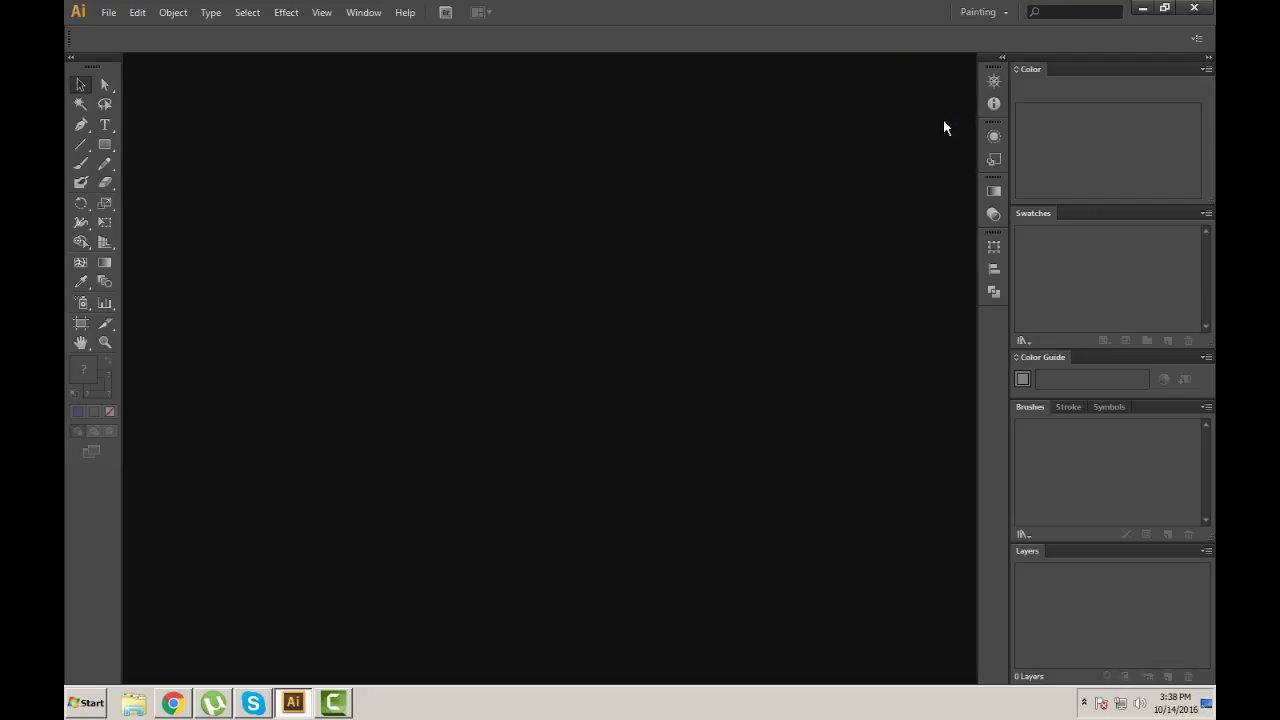
left_click(980, 12)
left_click(993, 160)
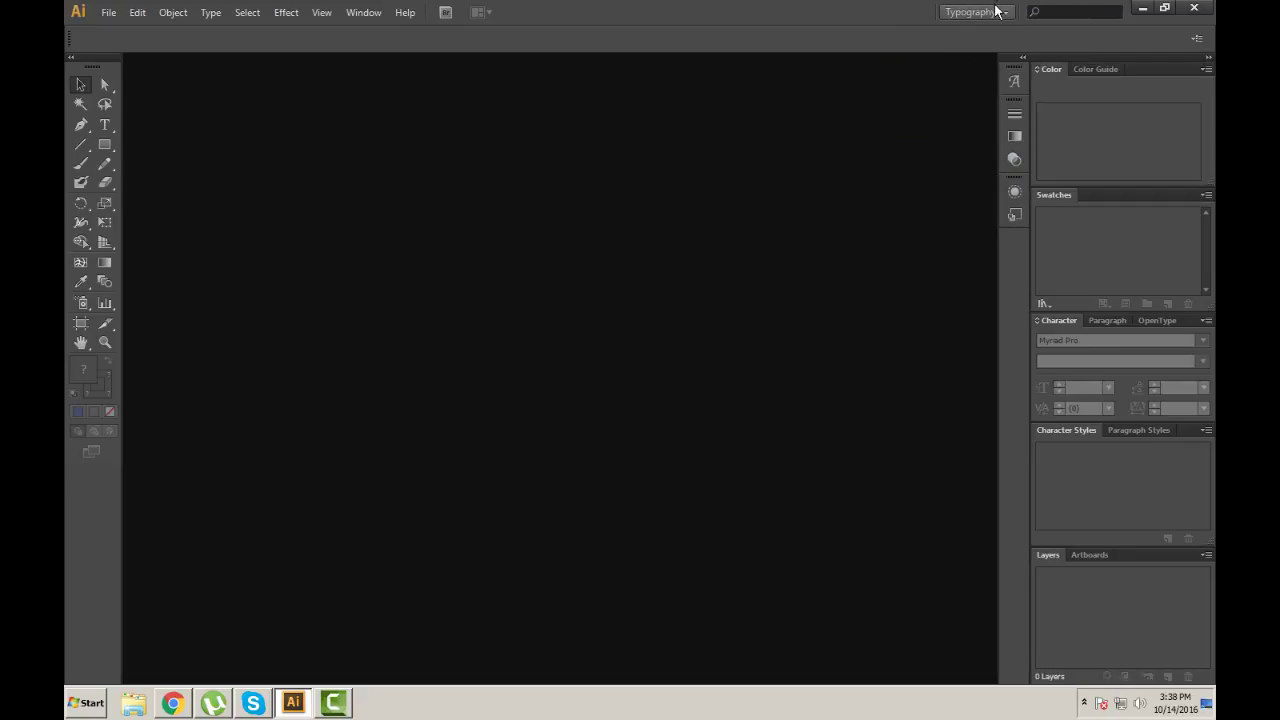
left_click(996, 13)
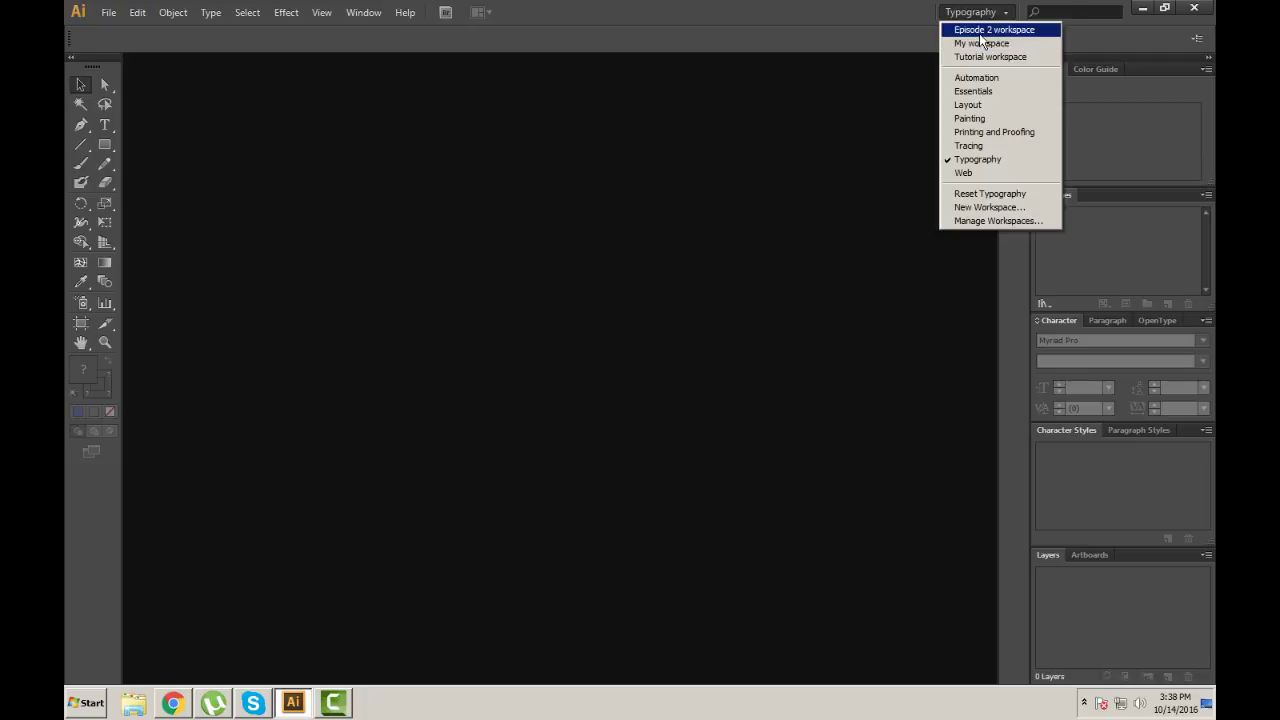
left_click(979, 30)
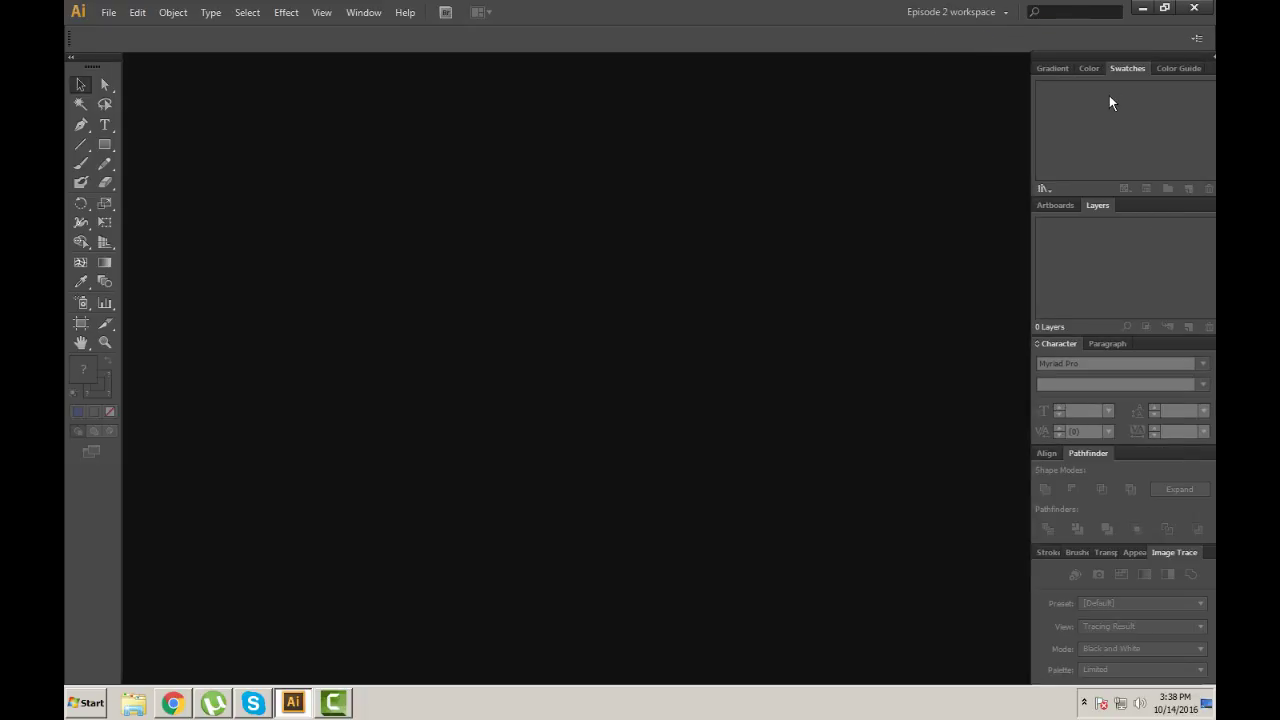